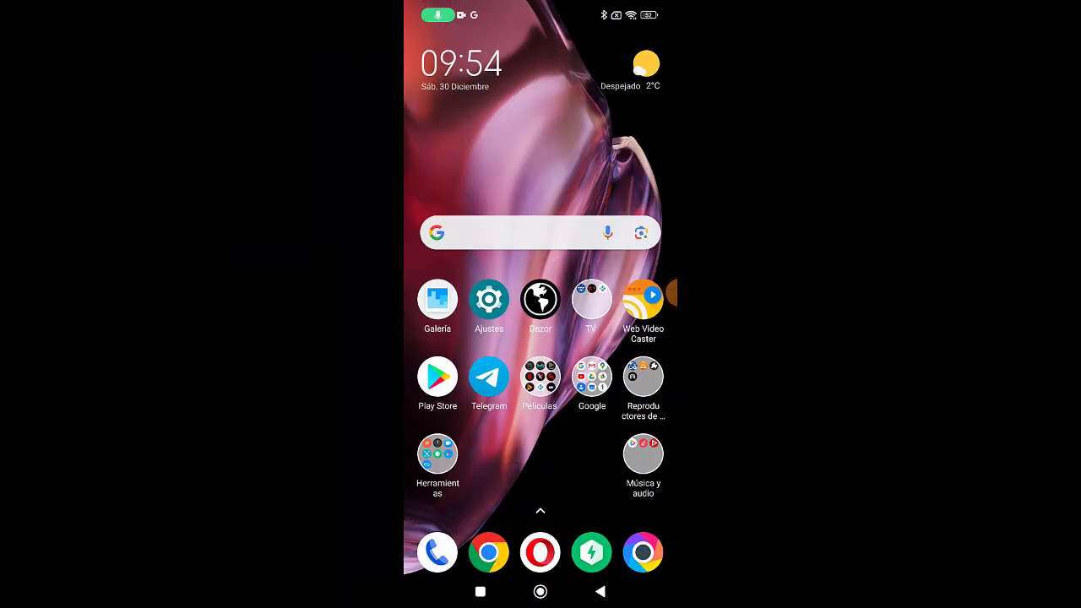
- Search the Play Store for 'web video caster', see Web Video Cast already installed, and return to the home page
{"action": "left_click", "coordinate": [437, 378]}
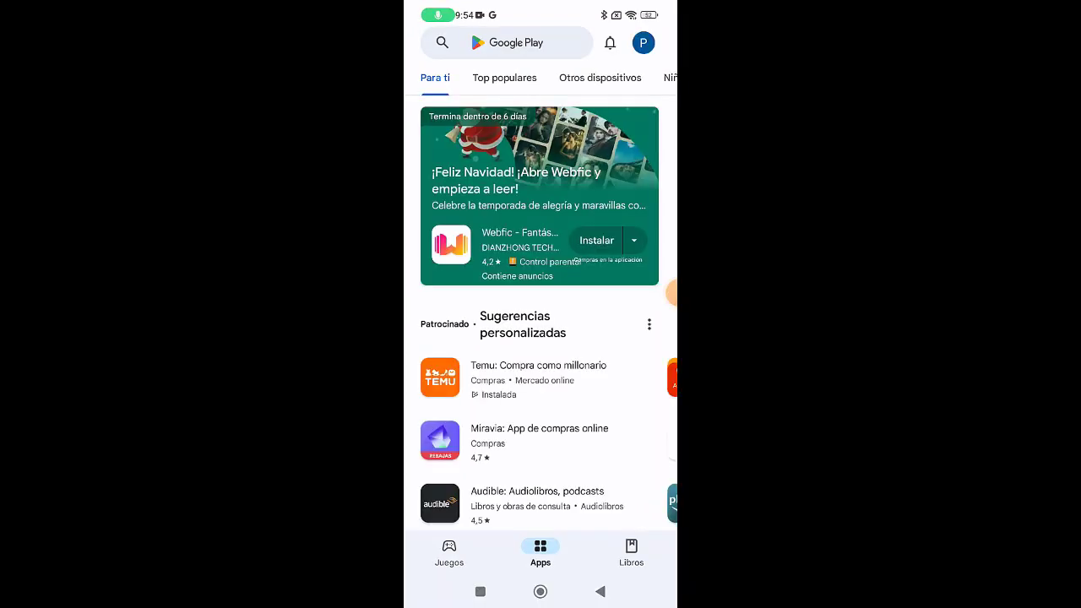
{"action": "left_click", "coordinate": [507, 42]}
{"action": "type", "text": "w"}
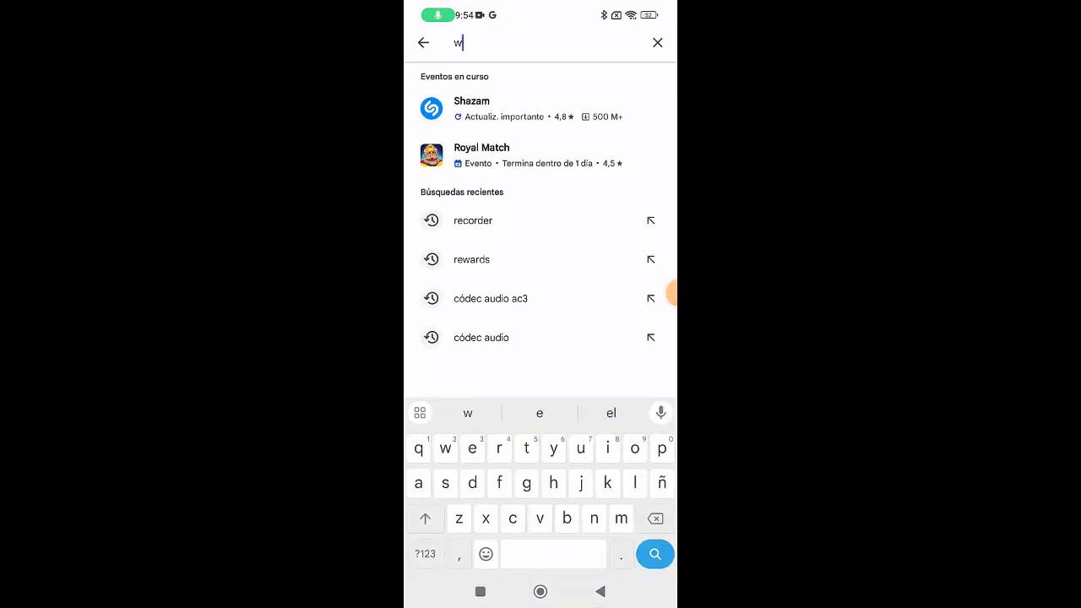
{"action": "type", "text": "eb "}
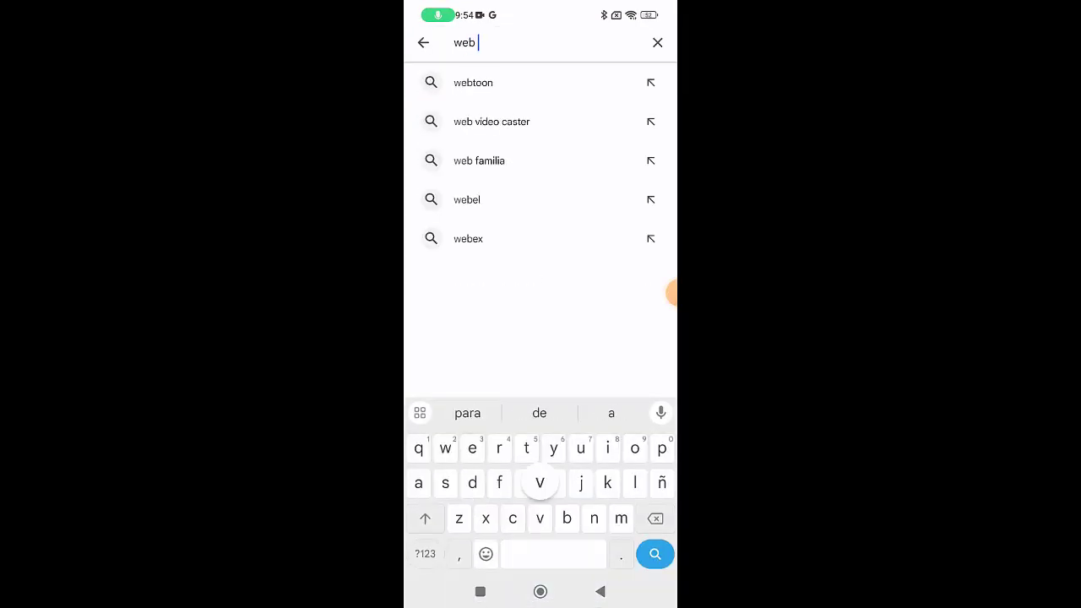
{"action": "type", "text": "video c"}
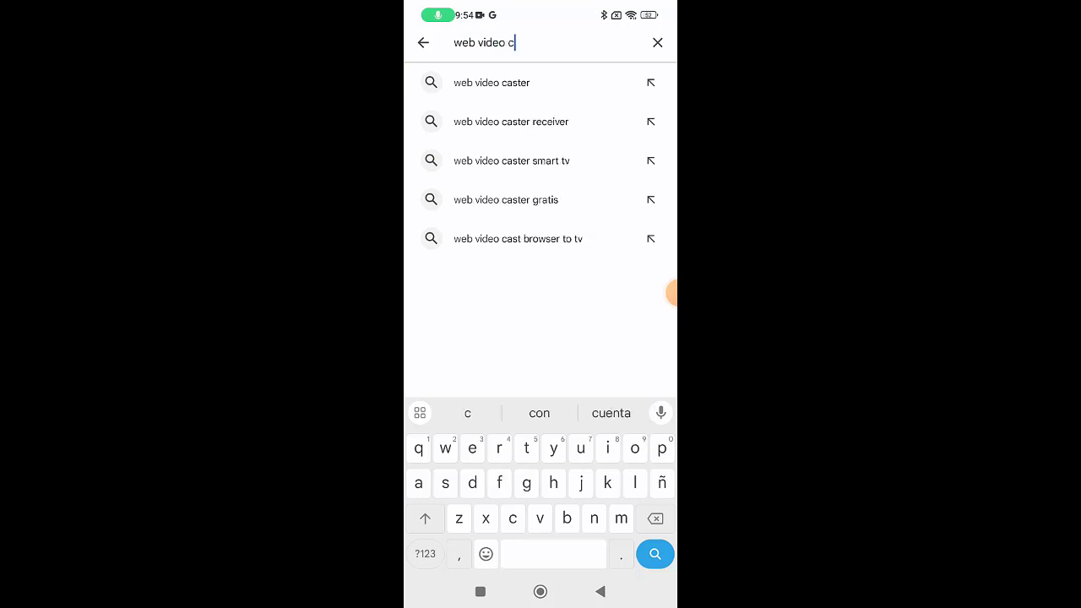
{"action": "type", "text": "aster"}
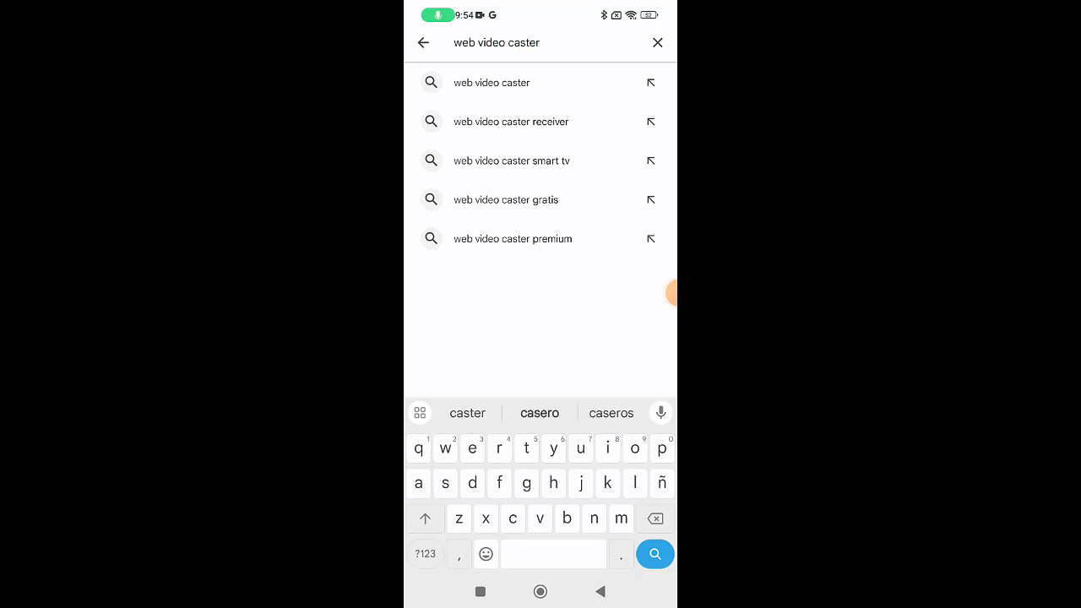
{"action": "key", "text": "Return"}
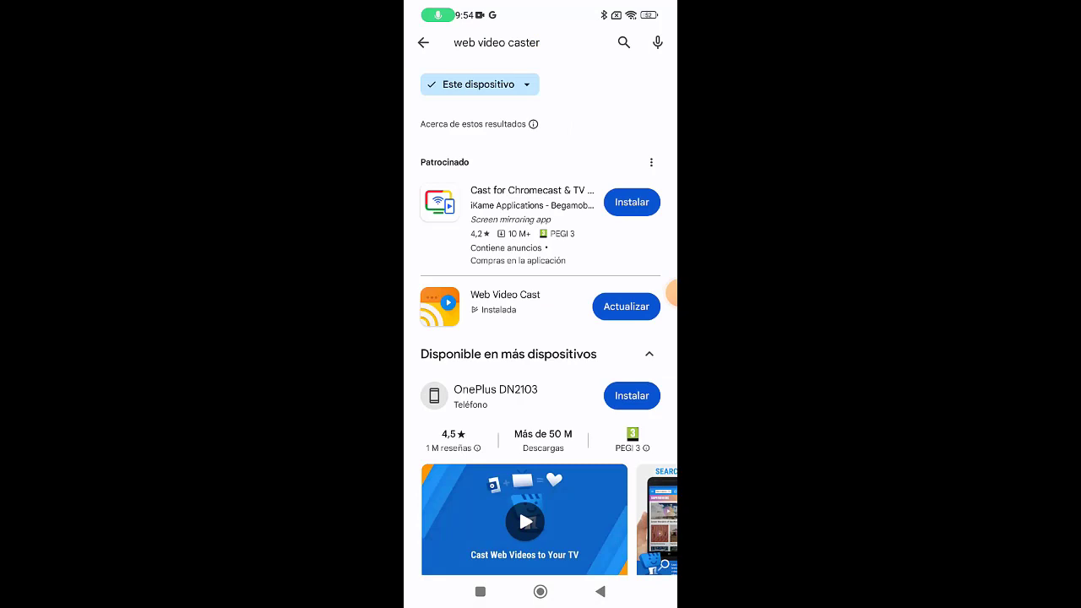
{"action": "left_click", "coordinate": [601, 591]}
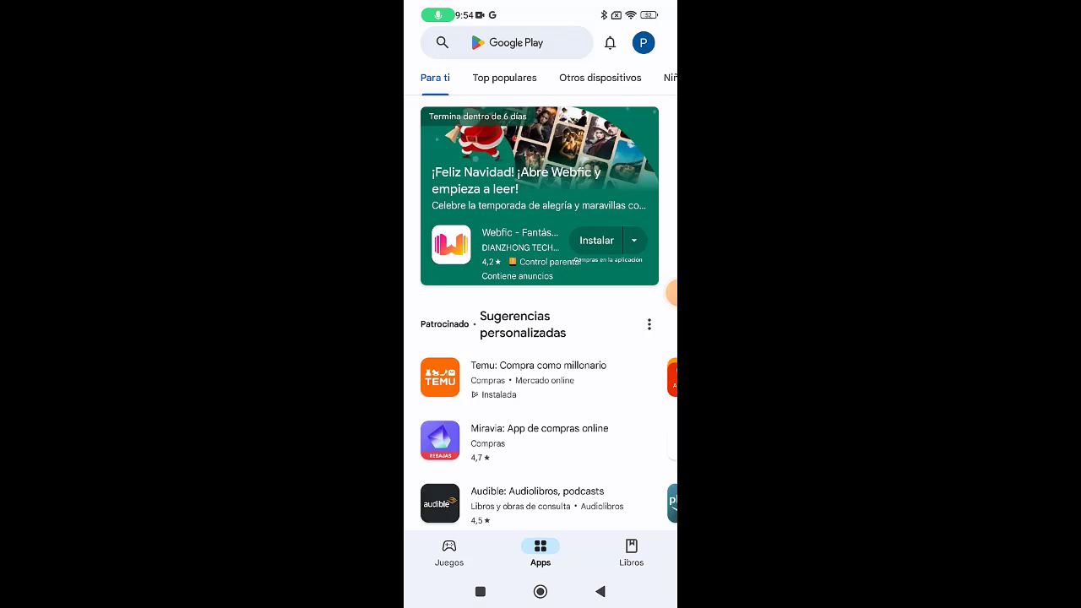
- Use the Kodi entry in Web Video Caster's side menu to save playercorefactory.xml to the Download folder
{"action": "left_click", "coordinate": [600, 591]}
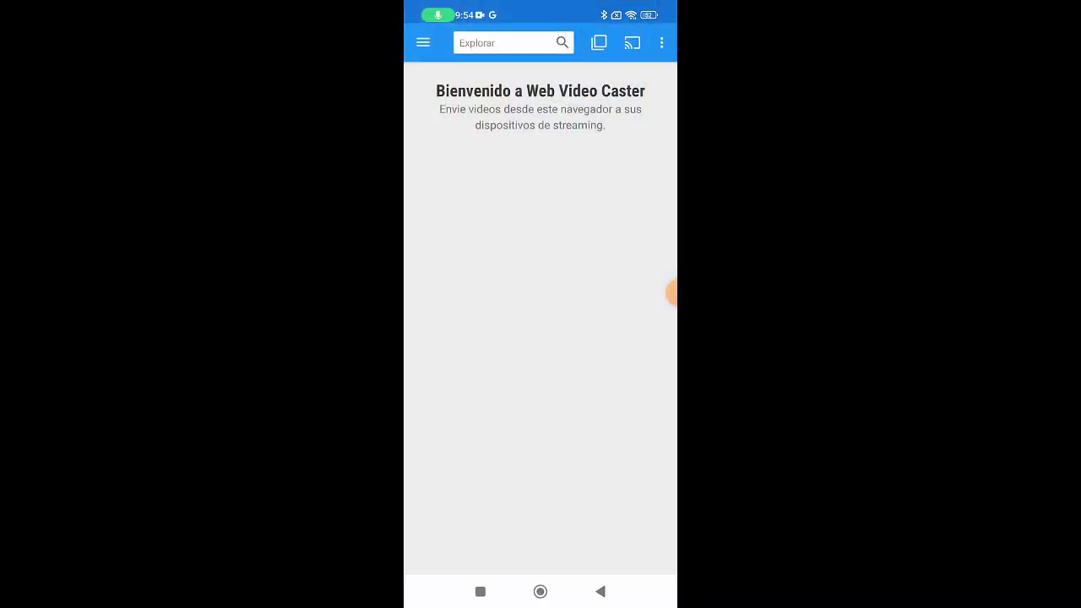
{"action": "left_click", "coordinate": [424, 42]}
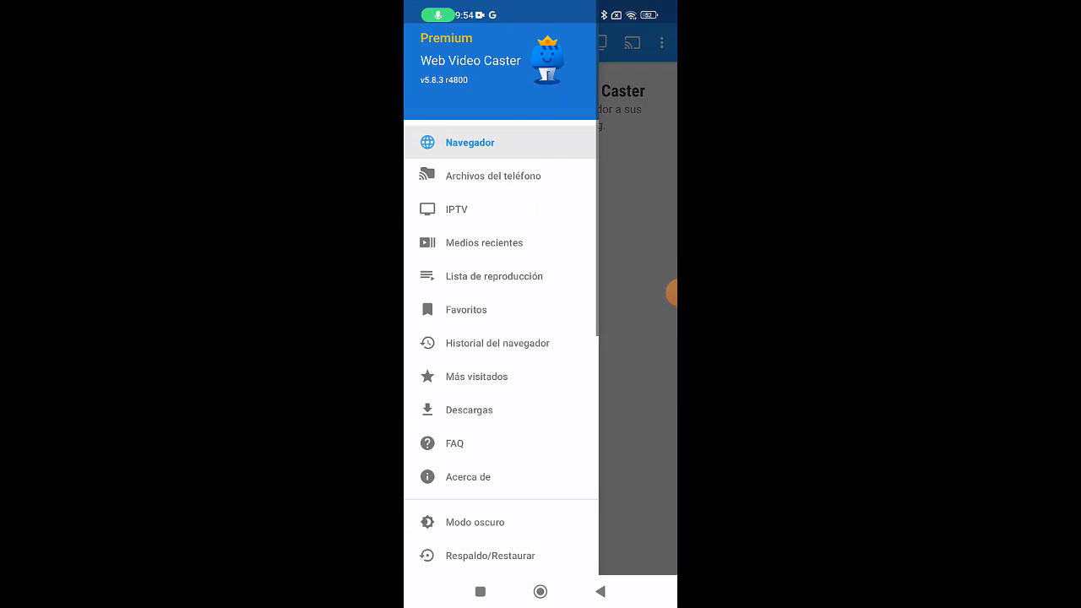
{"action": "scroll", "coordinate": [501, 338], "scroll_direction": "down", "scroll_amount": 5}
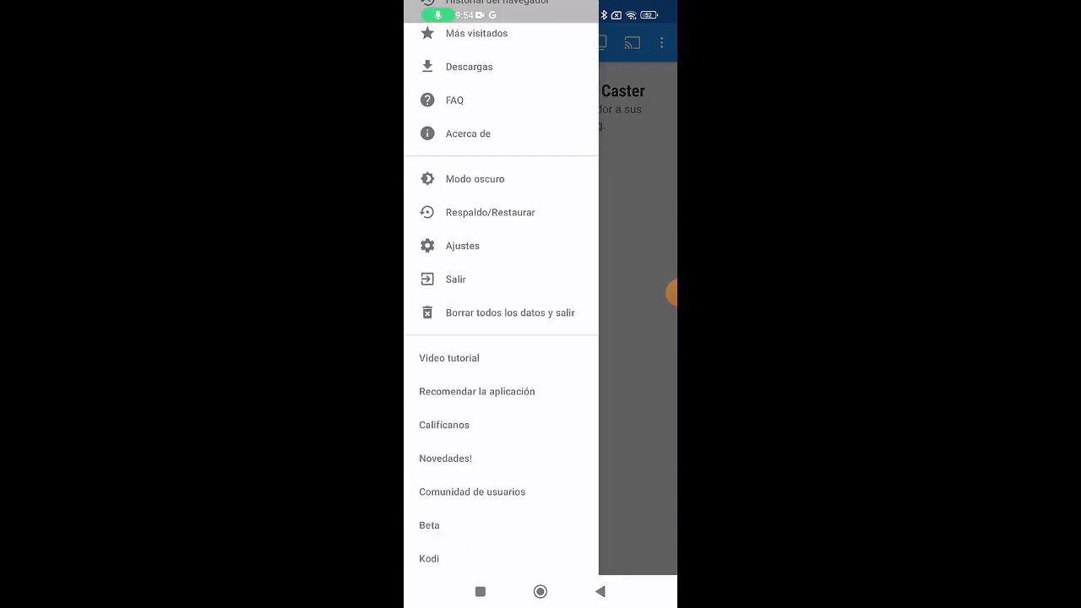
{"action": "left_click", "coordinate": [429, 558]}
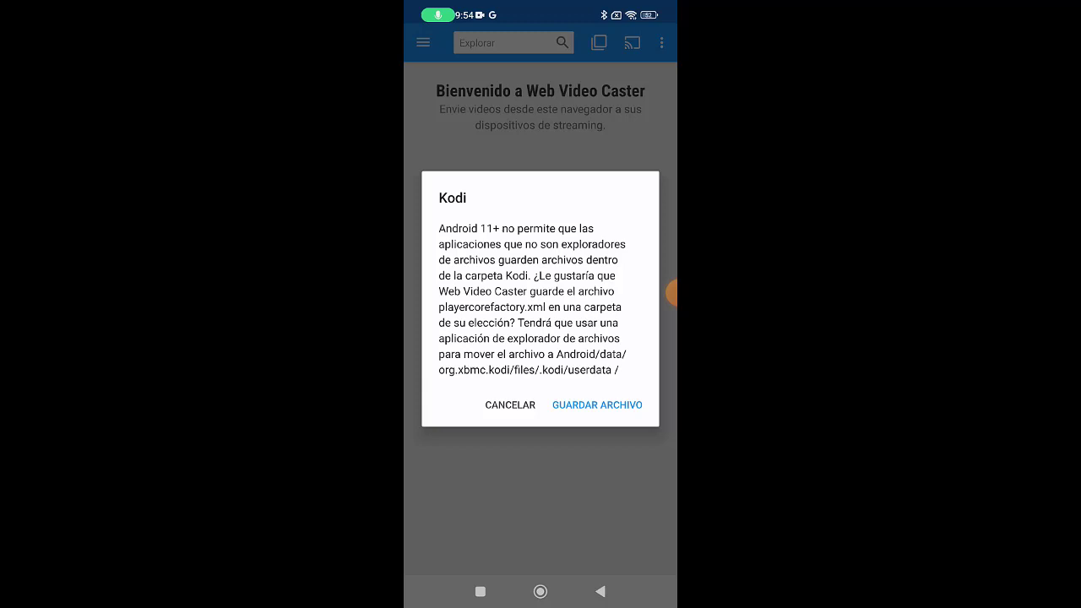
{"action": "left_click", "coordinate": [597, 404]}
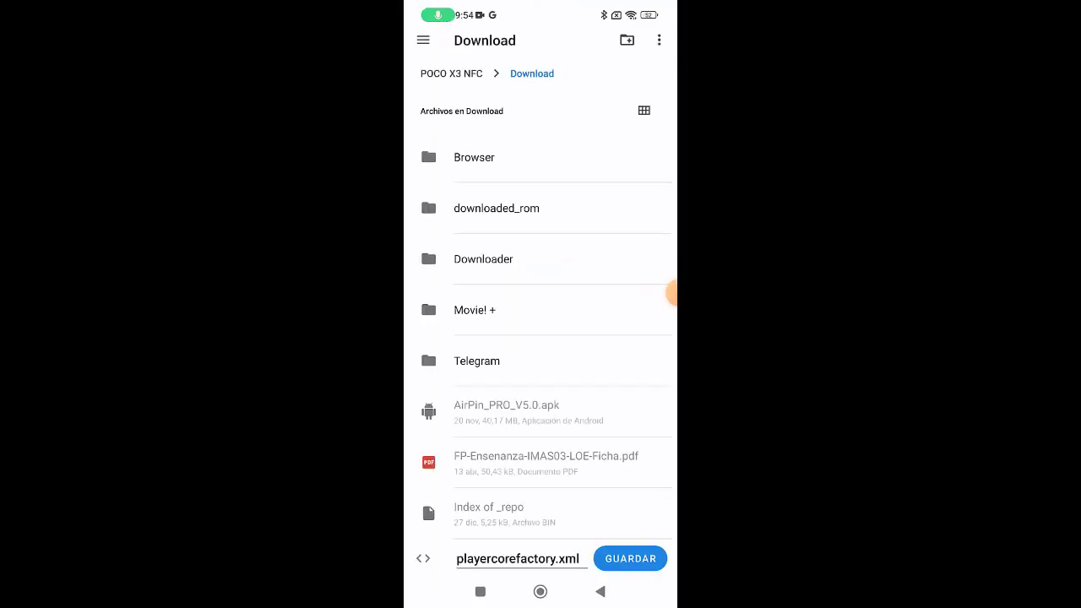
{"action": "left_click", "coordinate": [630, 558]}
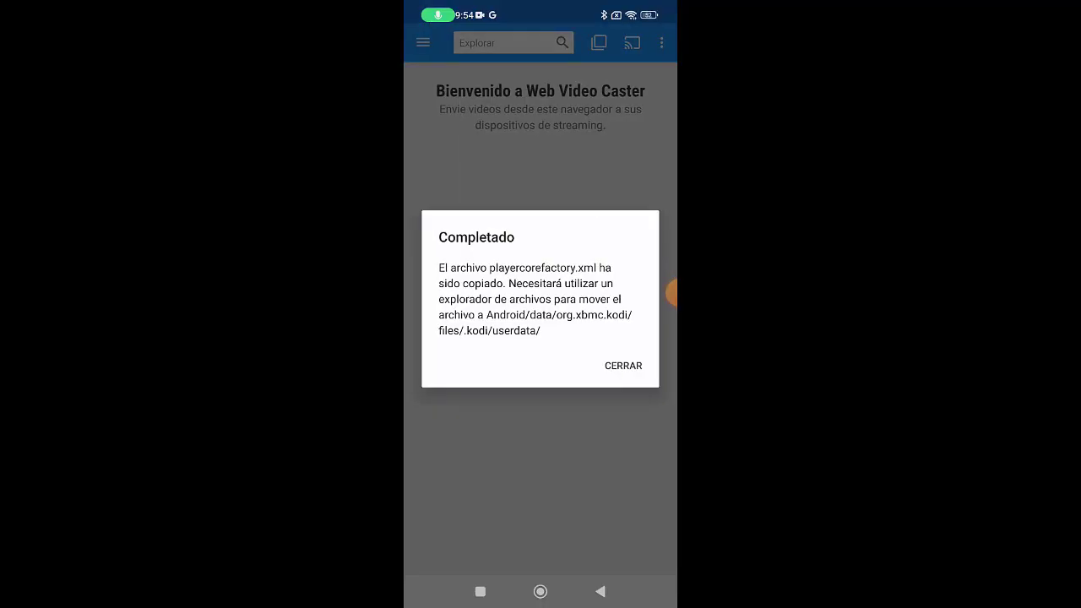
{"action": "left_click", "coordinate": [623, 366]}
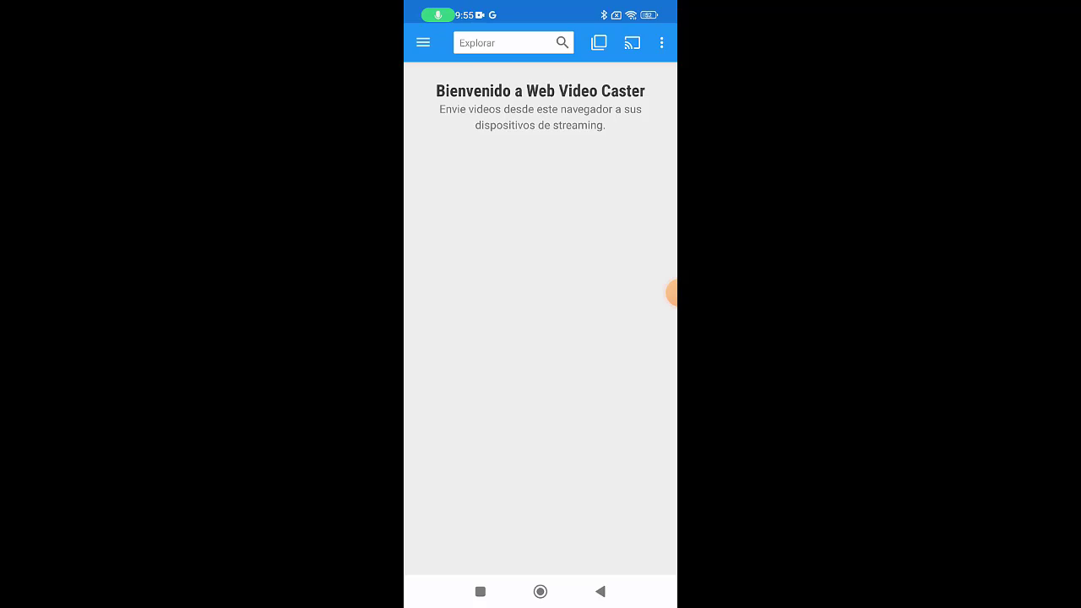
- Clear Web Video Caster, XRecorder and Play Store from the recent apps
{"action": "left_click", "coordinate": [480, 591]}
{"action": "left_click_drag", "start_coordinate": [472, 338], "coordinate": [405, 338]}
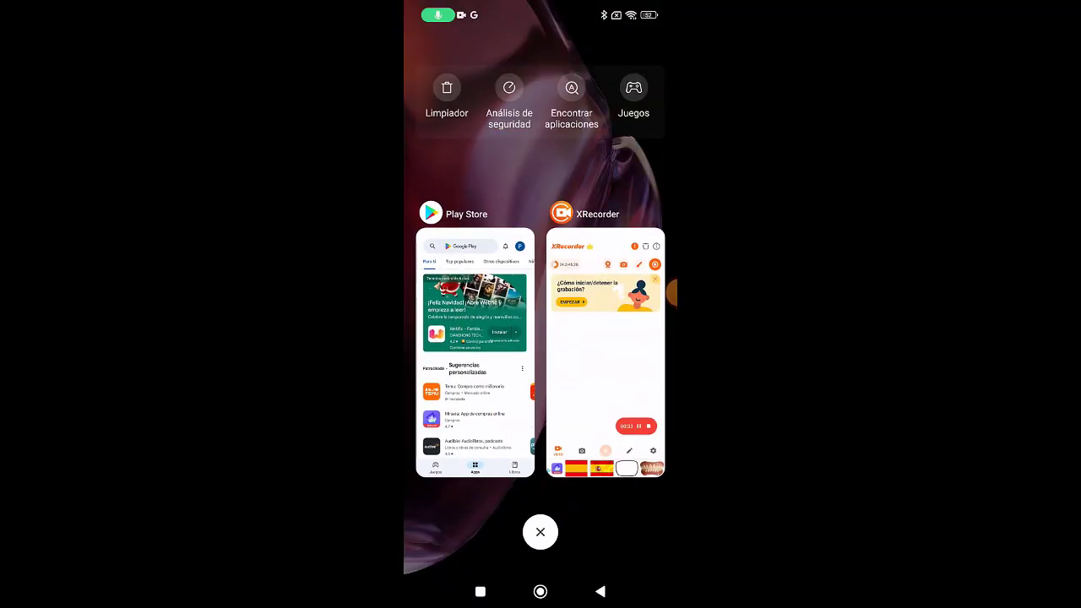
{"action": "left_click_drag", "start_coordinate": [605, 355], "coordinate": [662, 355]}
{"action": "left_click_drag", "start_coordinate": [540, 355], "coordinate": [662, 354]}
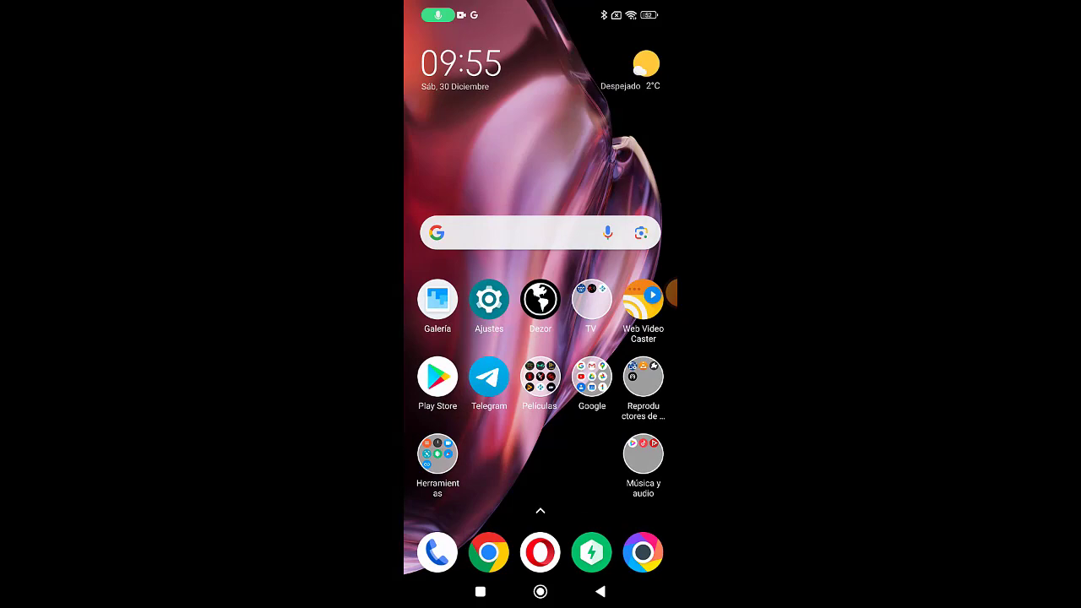
- In Cx Explorador de Archivos, copy playercorefactory.xml from the Descargas folder
{"action": "left_click_drag", "start_coordinate": [541, 472], "coordinate": [540, 211]}
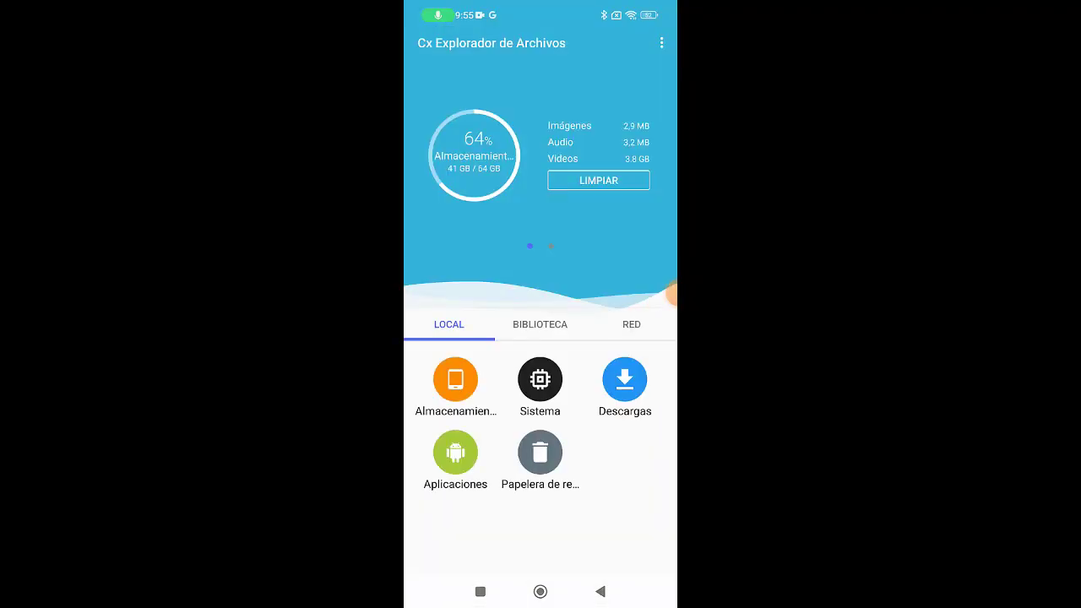
{"action": "left_click", "coordinate": [625, 380]}
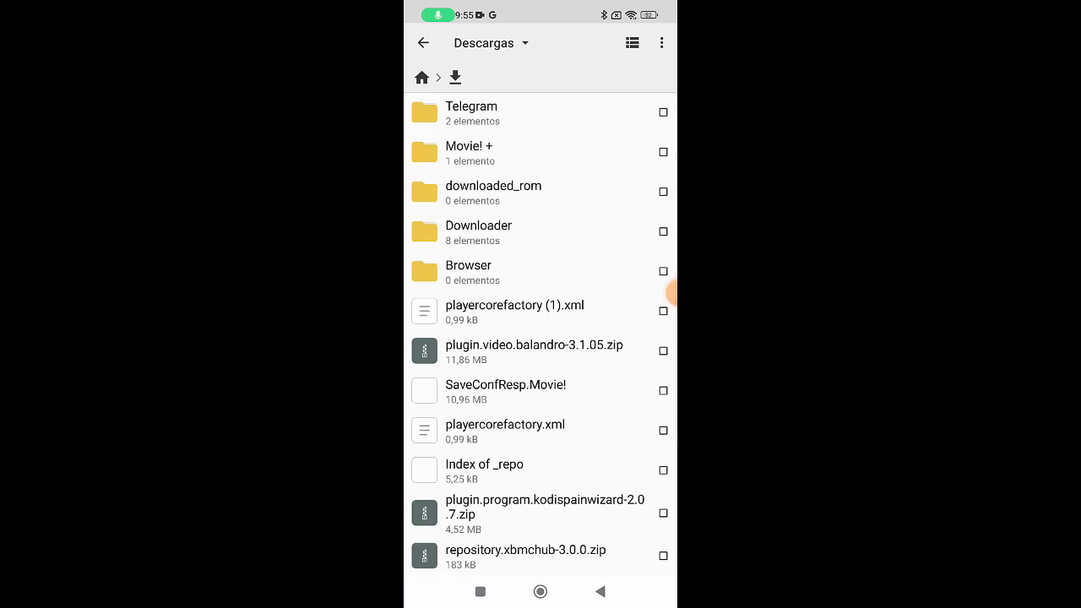
{"action": "left_click", "coordinate": [504, 430]}
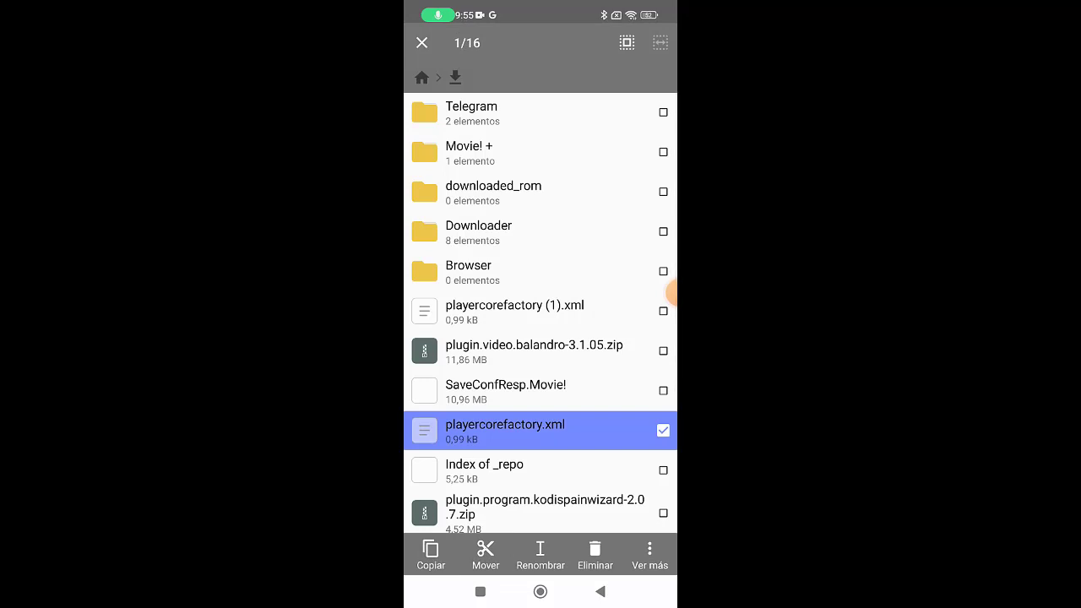
{"action": "left_click", "coordinate": [430, 555]}
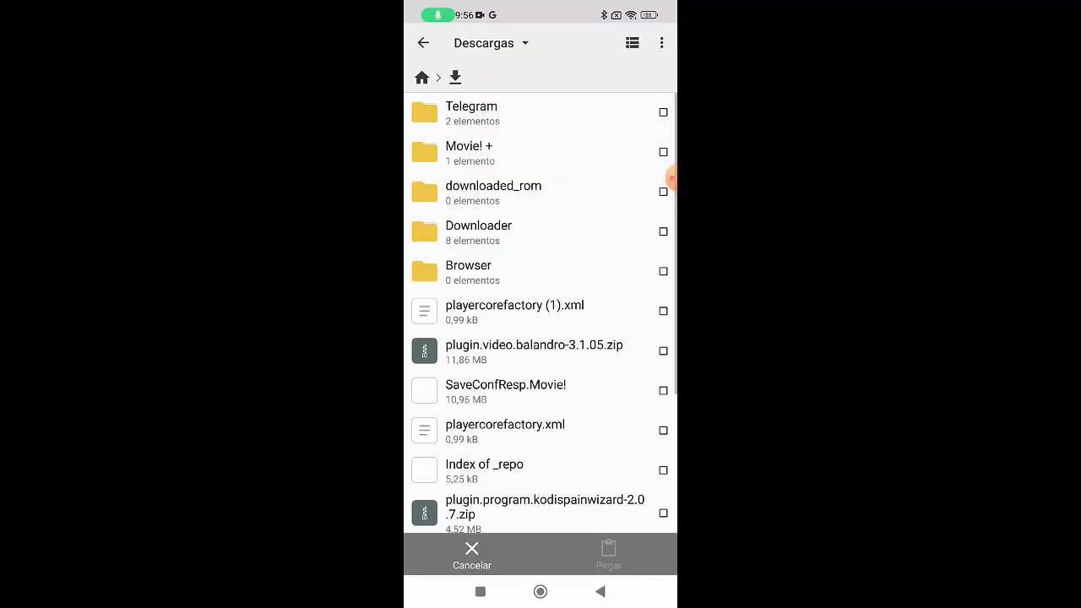
- Browse system storage to storage/emulated/0/Android/data/org.xbmc.kodi/files
{"action": "left_click", "coordinate": [423, 42]}
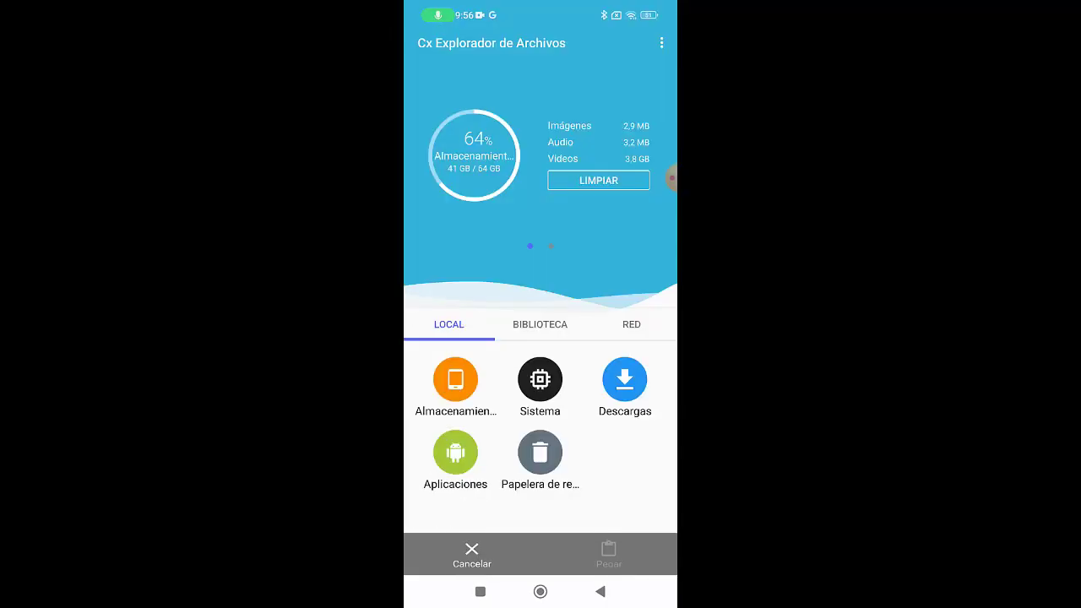
{"action": "left_click", "coordinate": [540, 379]}
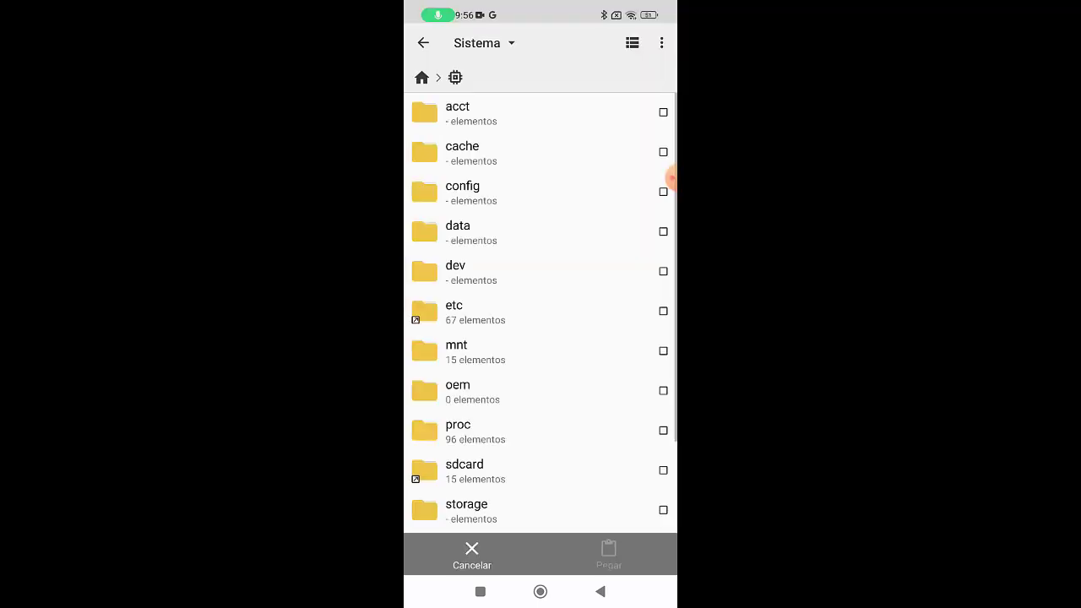
{"action": "scroll", "coordinate": [541, 312], "scroll_direction": "down", "scroll_amount": 3}
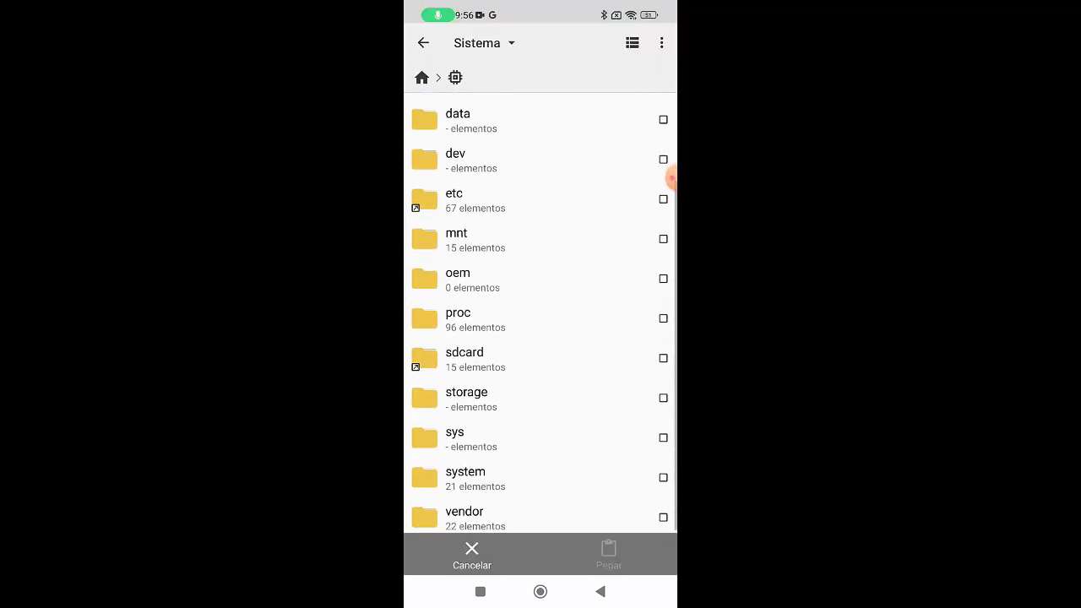
{"action": "left_click", "coordinate": [466, 397]}
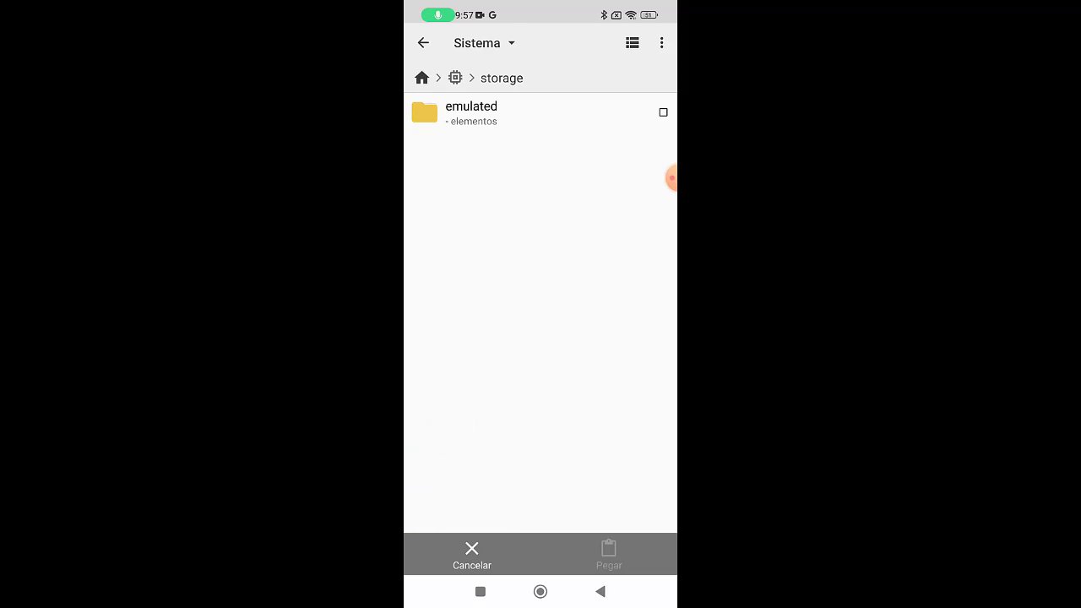
{"action": "left_click", "coordinate": [471, 111]}
{"action": "left_click", "coordinate": [471, 112]}
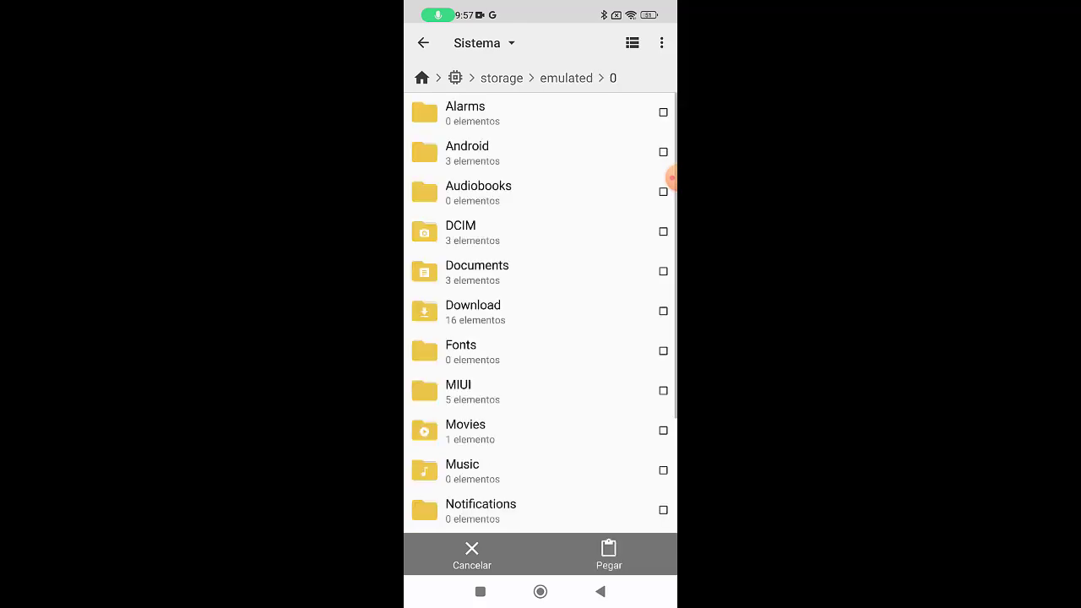
{"action": "left_click", "coordinate": [467, 152]}
{"action": "left_click", "coordinate": [460, 112]}
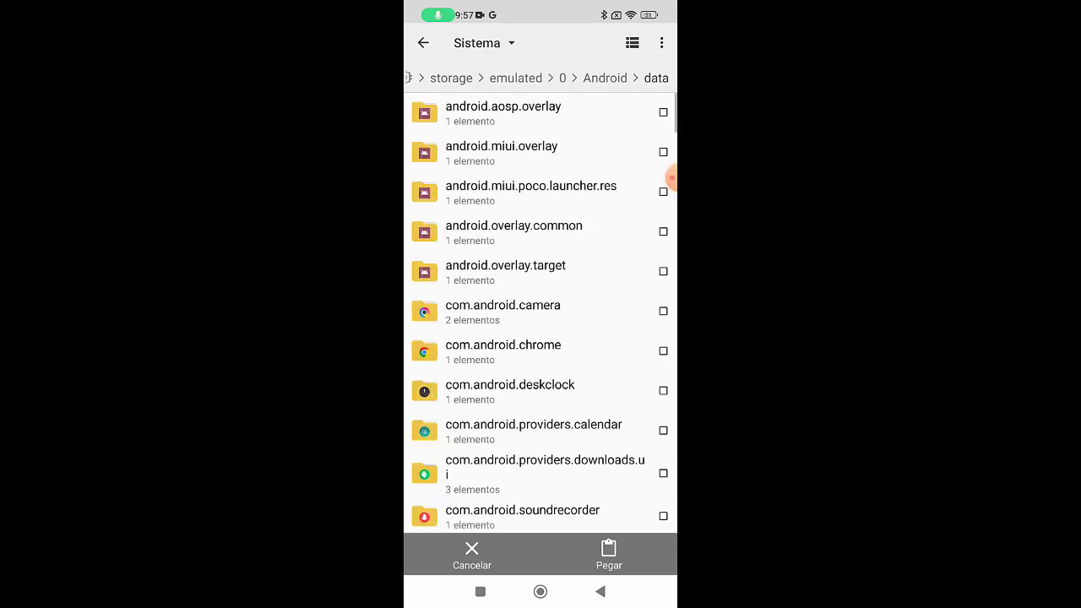
{"action": "scroll", "coordinate": [540, 313], "scroll_direction": "down", "scroll_amount": 20}
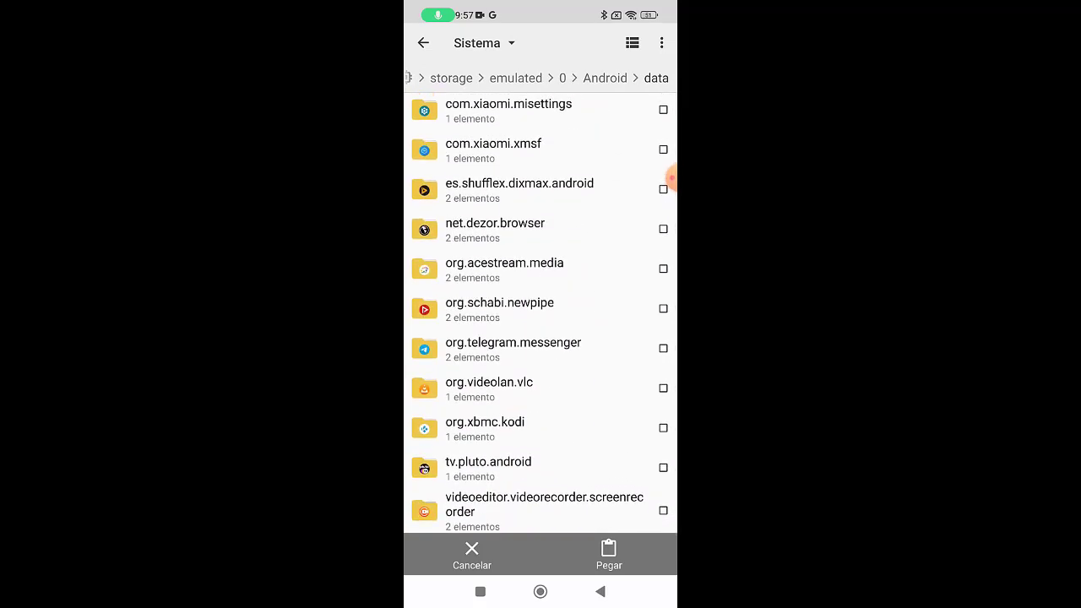
{"action": "left_click", "coordinate": [485, 427]}
{"action": "left_click", "coordinate": [456, 112]}
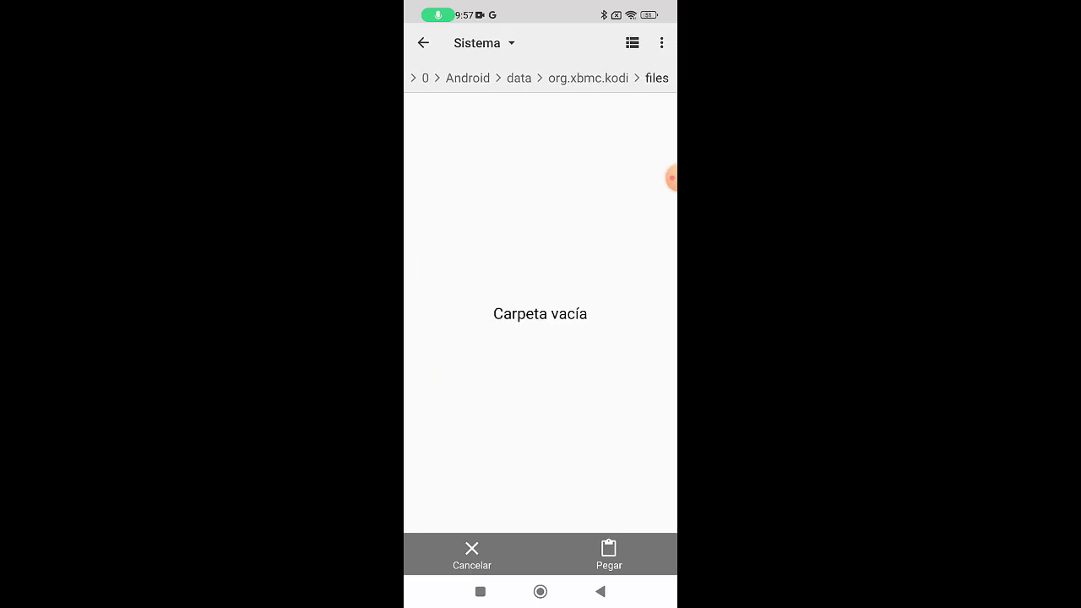
- Show hidden files and paste playercorefactory.xml into .kodi/userdata
{"action": "left_click", "coordinate": [632, 42]}
{"action": "left_click", "coordinate": [654, 281]}
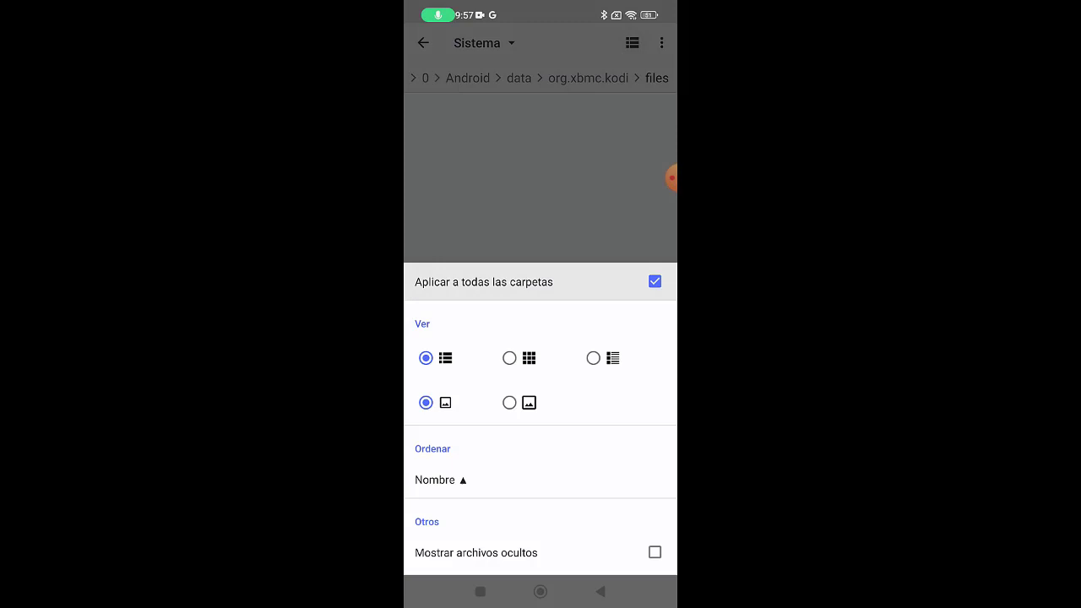
{"action": "left_click", "coordinate": [541, 169]}
{"action": "left_click", "coordinate": [459, 111]}
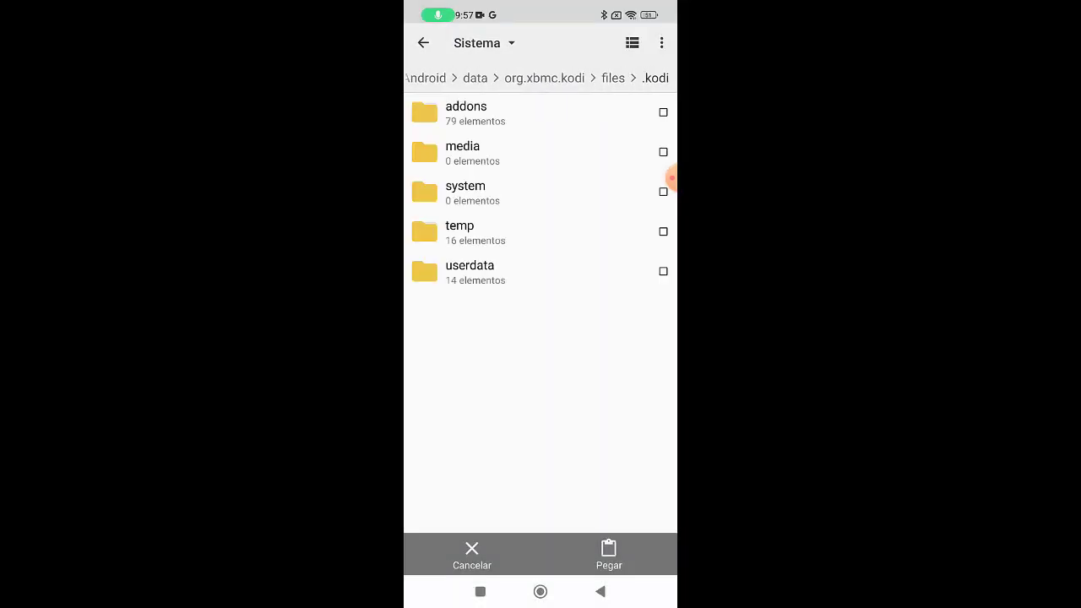
{"action": "left_click", "coordinate": [469, 271]}
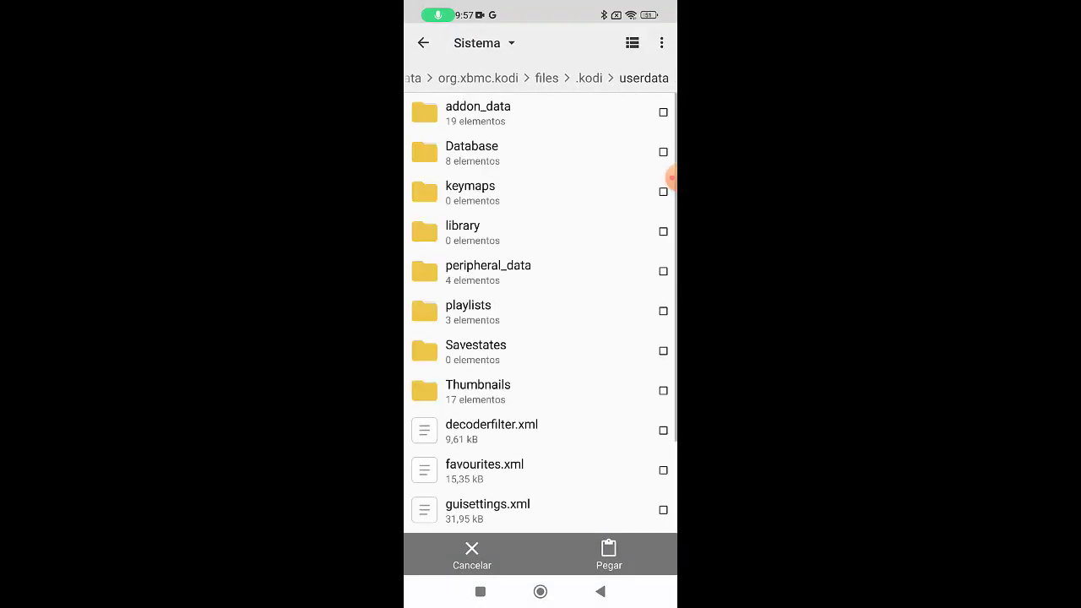
{"action": "left_click", "coordinate": [608, 554]}
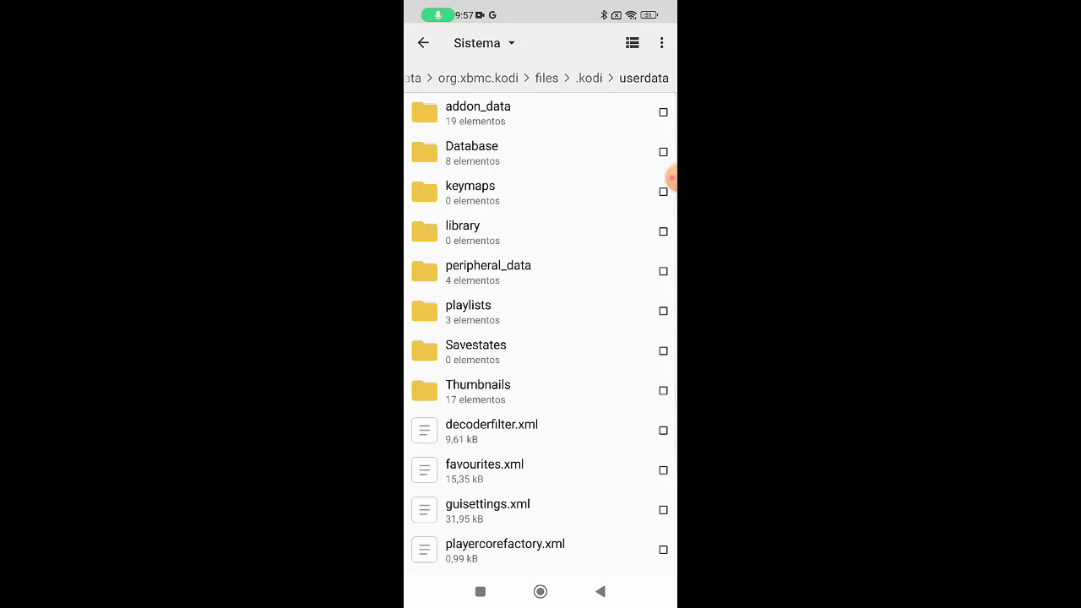
- Back out of the file explorer's folders and bring up the recent apps overview
{"action": "left_click", "coordinate": [423, 43]}
{"action": "left_click", "coordinate": [423, 42]}
{"action": "left_click", "coordinate": [423, 42]}
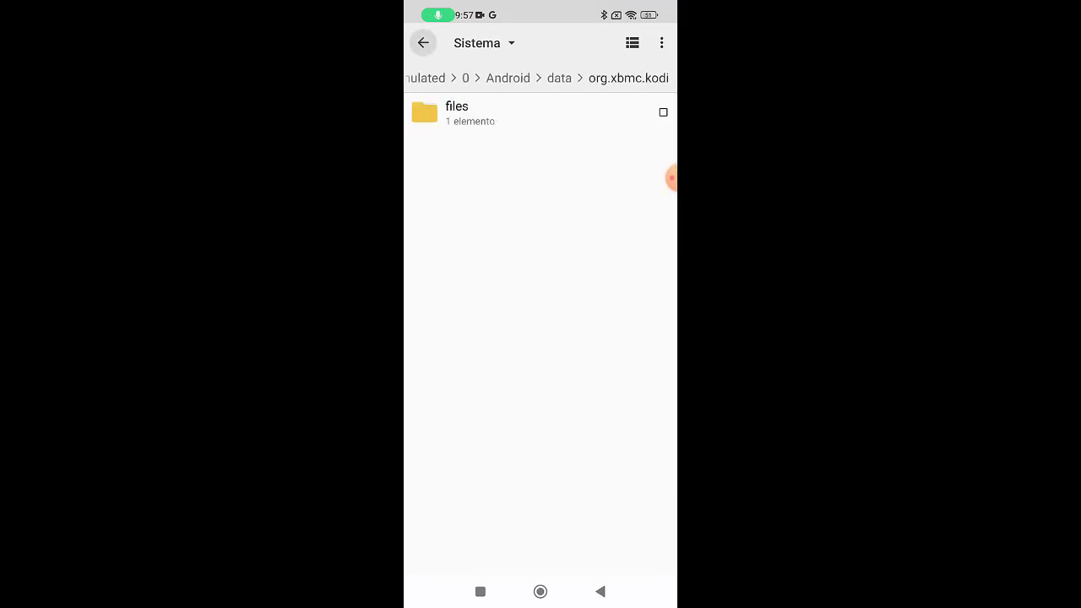
{"action": "left_click", "coordinate": [423, 42]}
{"action": "left_click", "coordinate": [600, 591]}
{"action": "left_click", "coordinate": [599, 591]}
{"action": "left_click", "coordinate": [599, 591]}
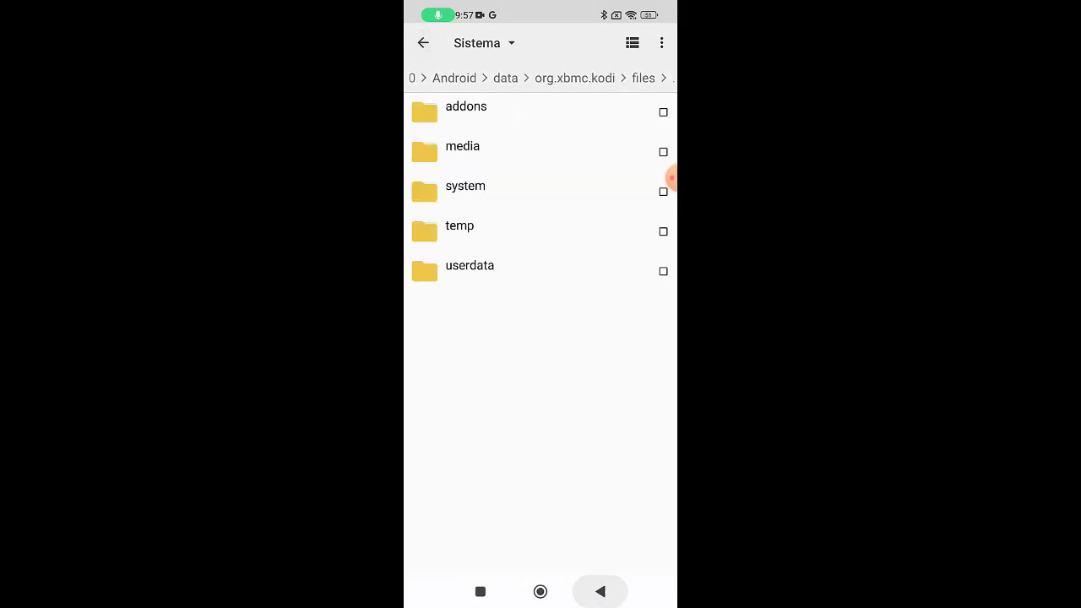
{"action": "left_click", "coordinate": [600, 591]}
{"action": "left_click", "coordinate": [600, 591]}
{"action": "left_click", "coordinate": [599, 591]}
{"action": "left_click", "coordinate": [479, 591]}
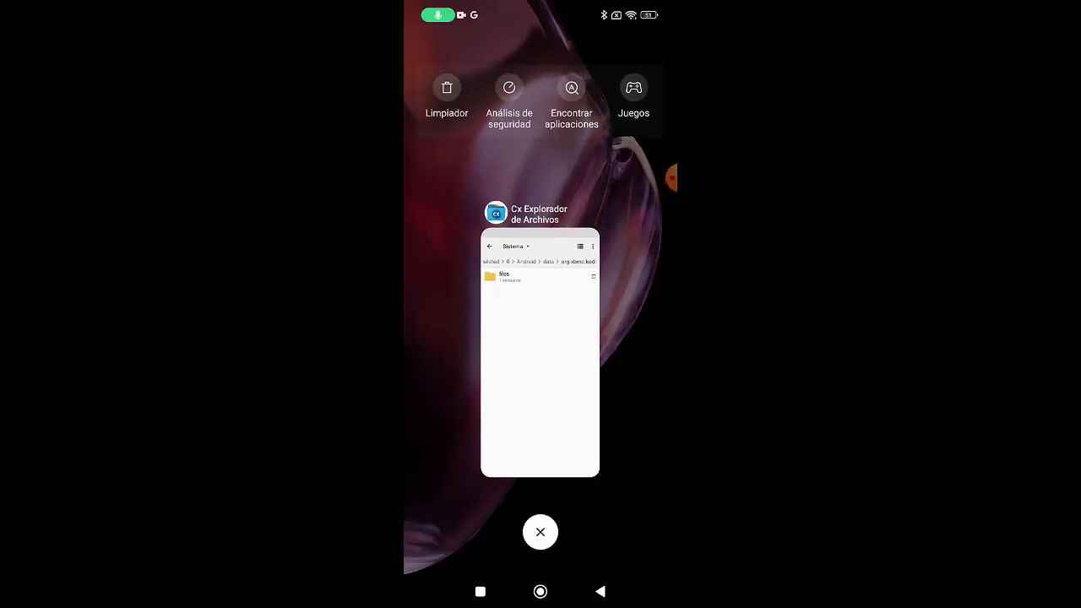
- Close the file explorer, launch Kodi from Películas, and play Favoritos episode 1x1 via [Uqload] [HD] Castellano
{"action": "left_click", "coordinate": [541, 532]}
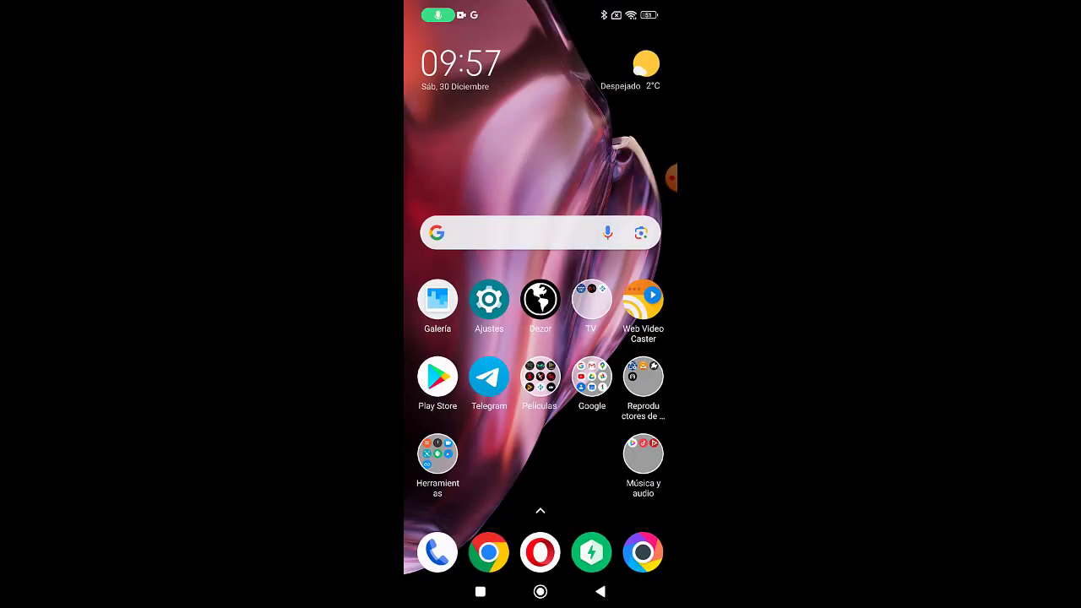
{"action": "left_click", "coordinate": [540, 376]}
{"action": "left_click", "coordinate": [540, 386]}
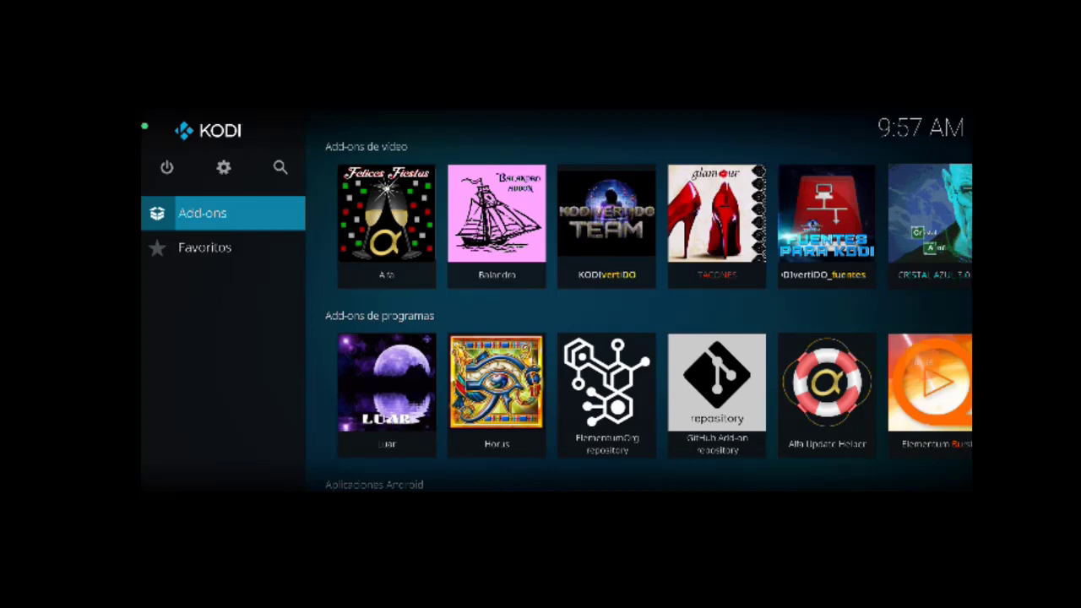
{"action": "left_click", "coordinate": [205, 248]}
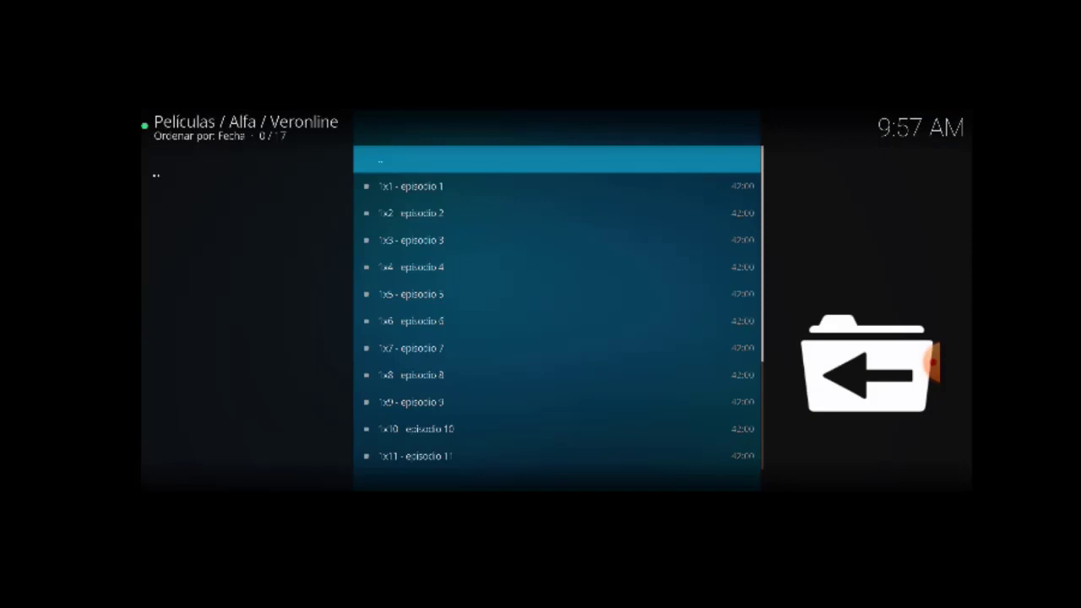
{"action": "left_click", "coordinate": [410, 185]}
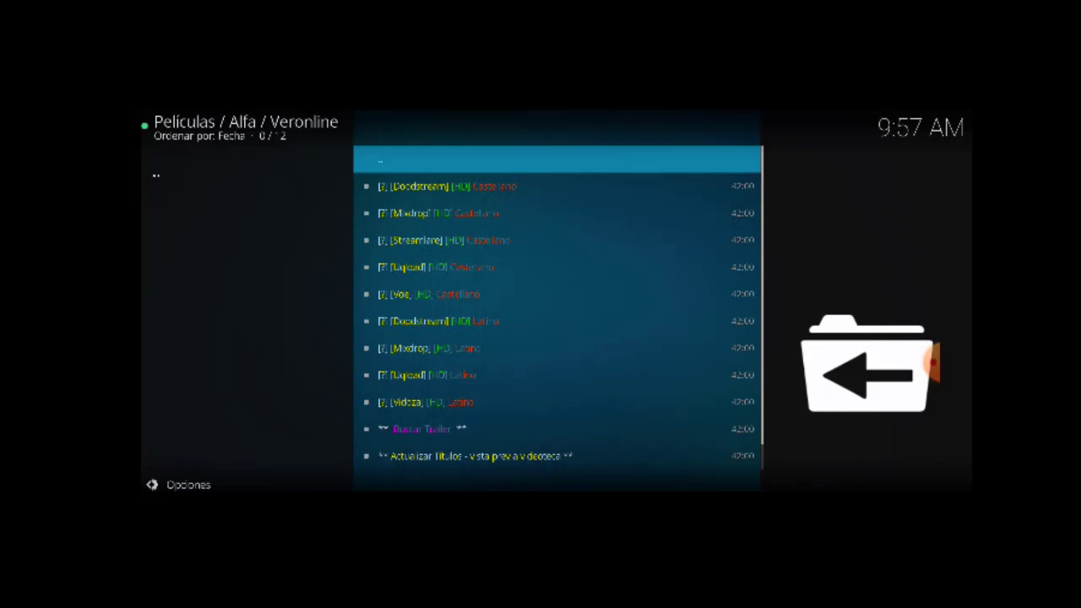
{"action": "left_click", "coordinate": [414, 266]}
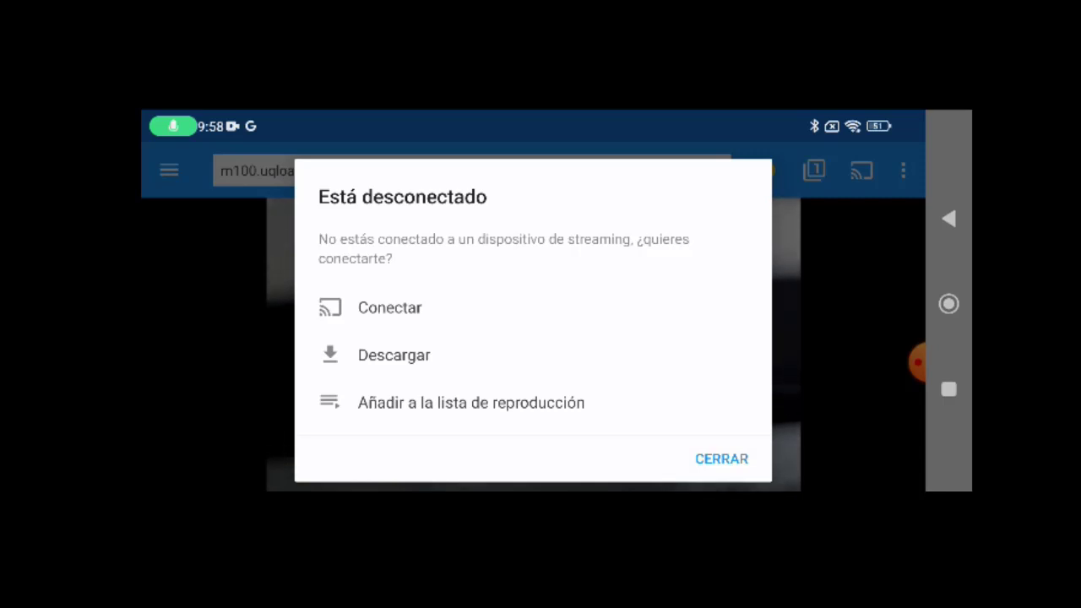
- Cast the episode to the Samsung AU7175 58 TV and decline the Samsung TV app suggestion
{"action": "left_click", "coordinate": [389, 307]}
{"action": "scroll", "coordinate": [532, 354], "scroll_direction": "down", "scroll_amount": 4}
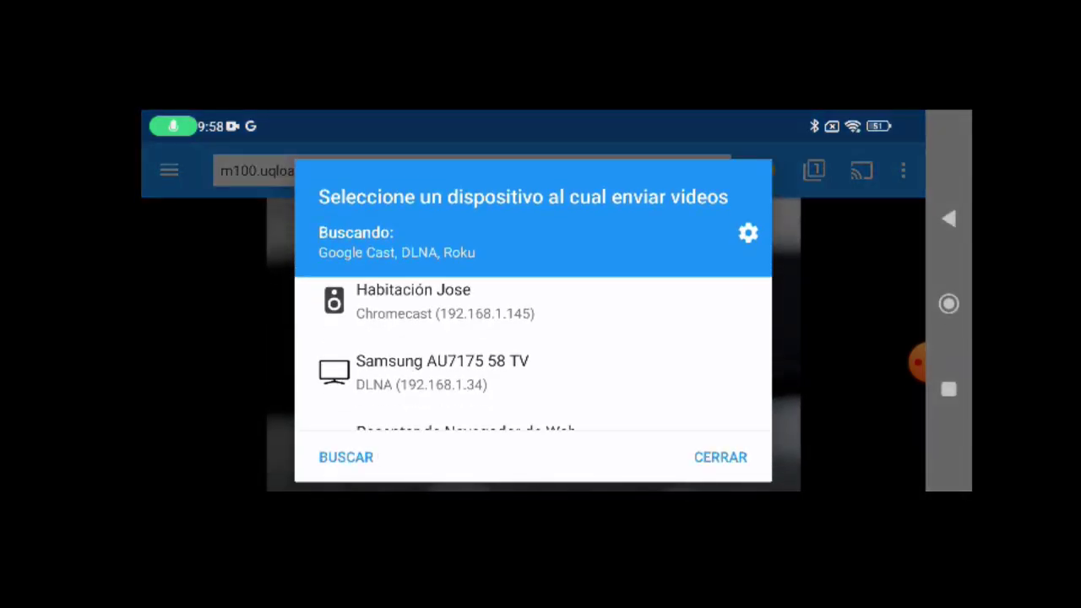
{"action": "scroll", "coordinate": [532, 355], "scroll_direction": "down", "scroll_amount": 3}
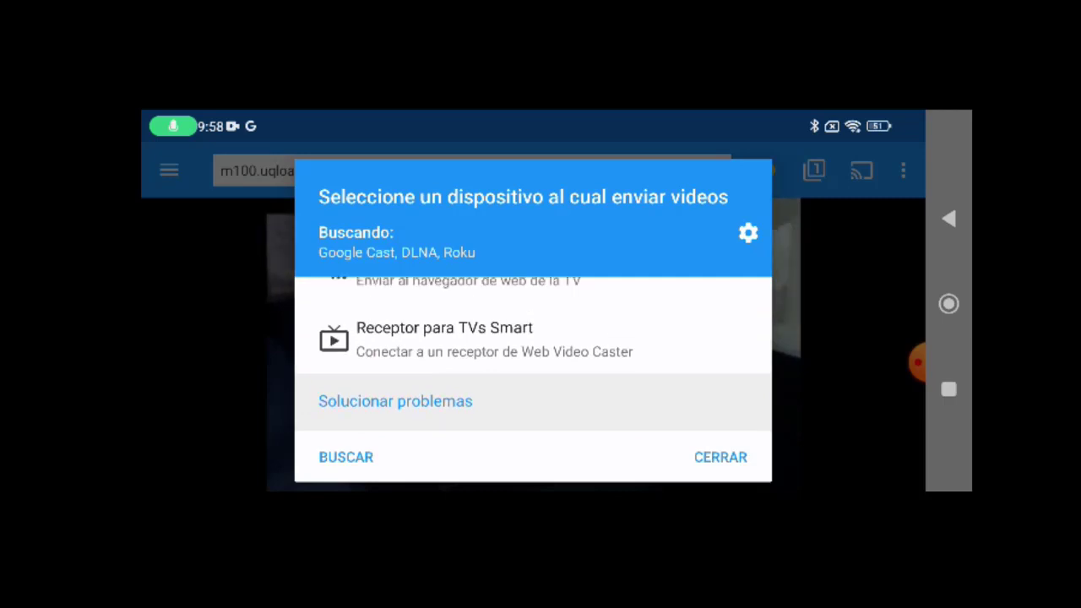
{"action": "scroll", "coordinate": [531, 355], "scroll_direction": "up", "scroll_amount": 4}
{"action": "scroll", "coordinate": [532, 355], "scroll_direction": "up", "scroll_amount": 1}
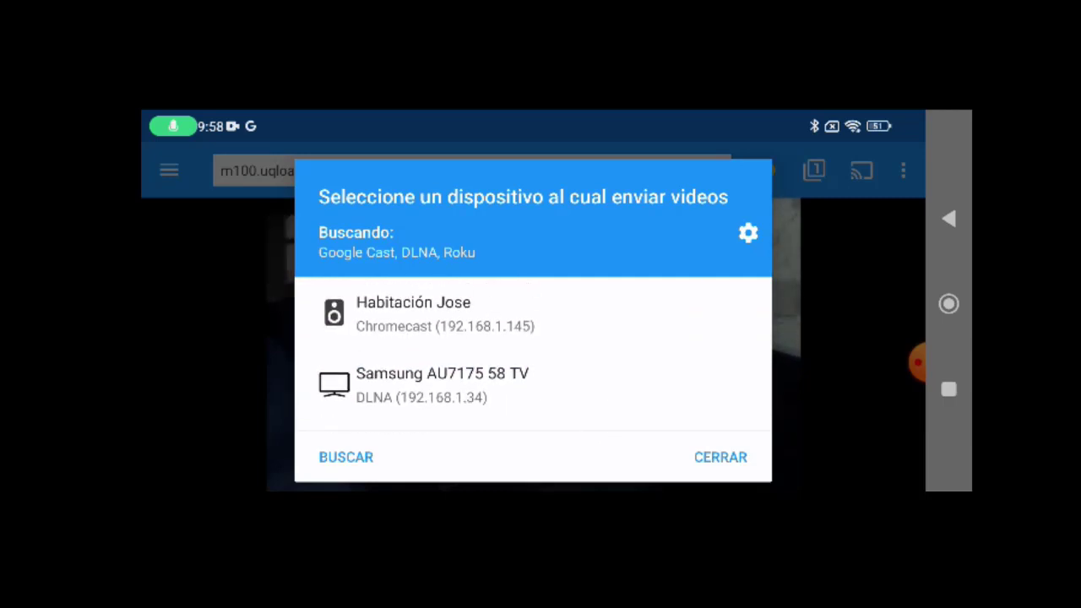
{"action": "scroll", "coordinate": [712, 355], "scroll_direction": "down", "scroll_amount": 1}
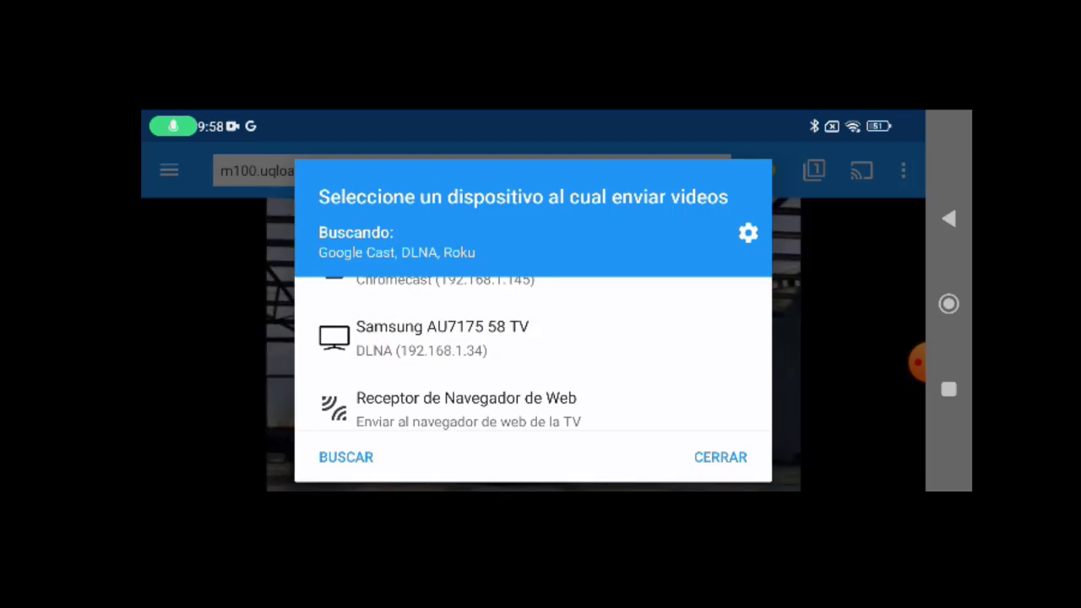
{"action": "left_click", "coordinate": [441, 338]}
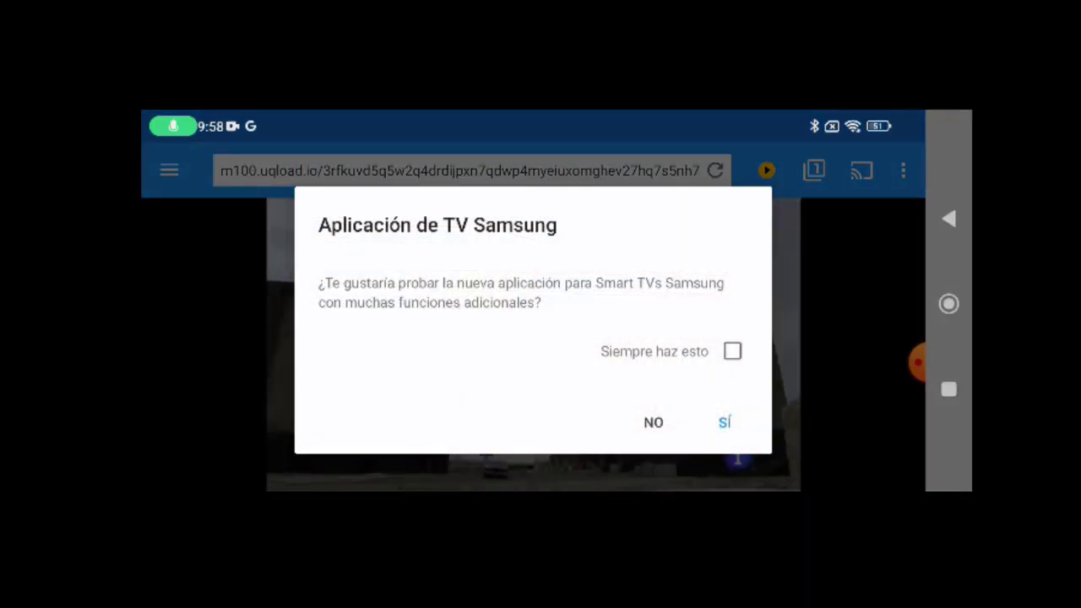
{"action": "left_click", "coordinate": [652, 422]}
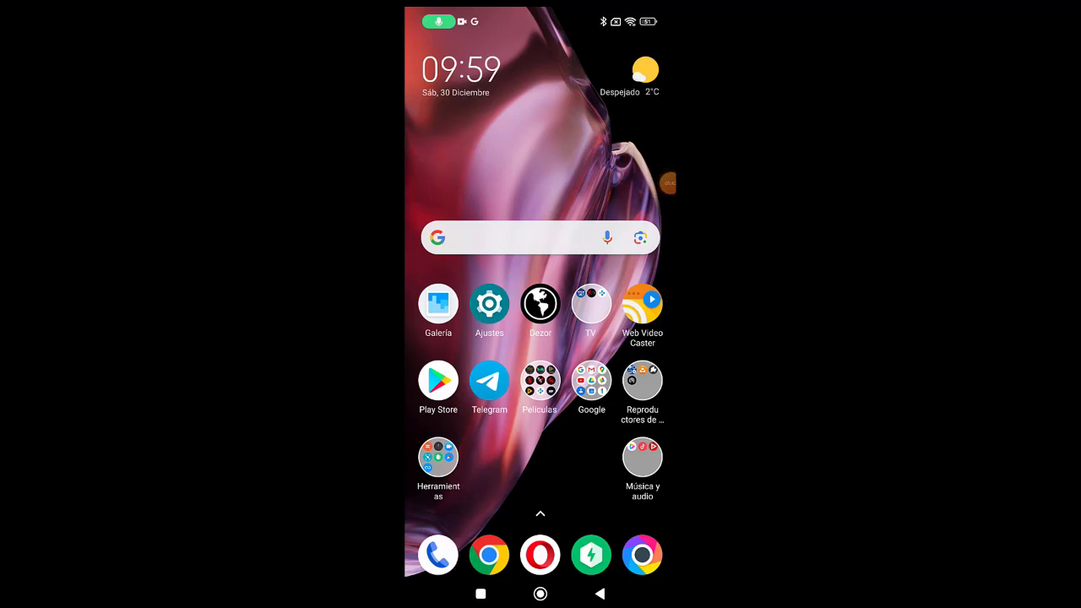
{"action": "left_click_drag", "start_coordinate": [540, 473], "coordinate": [540, 211]}
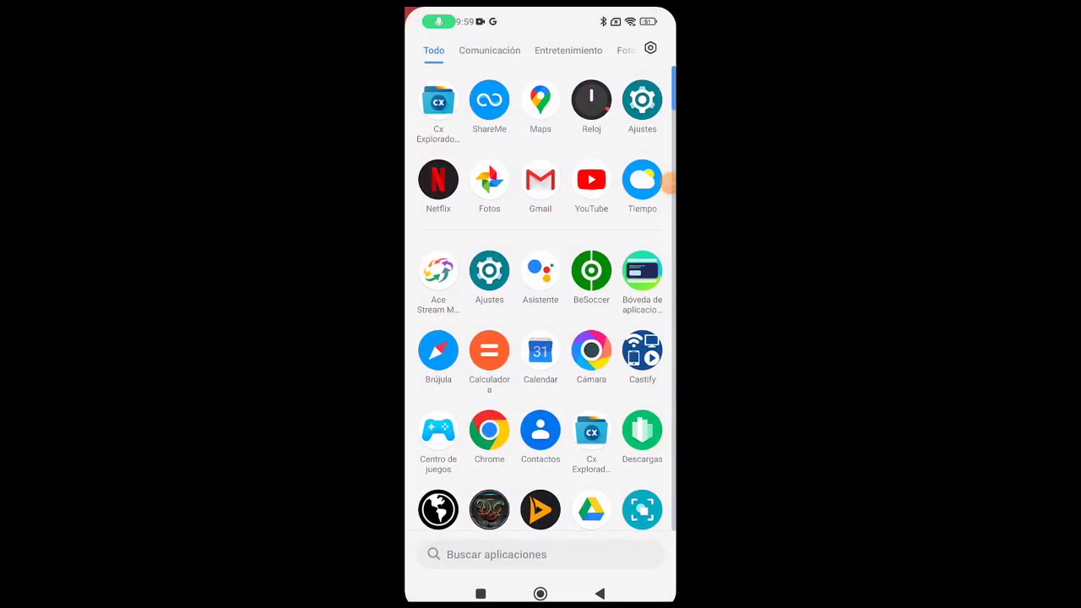
{"action": "left_click", "coordinate": [496, 554]}
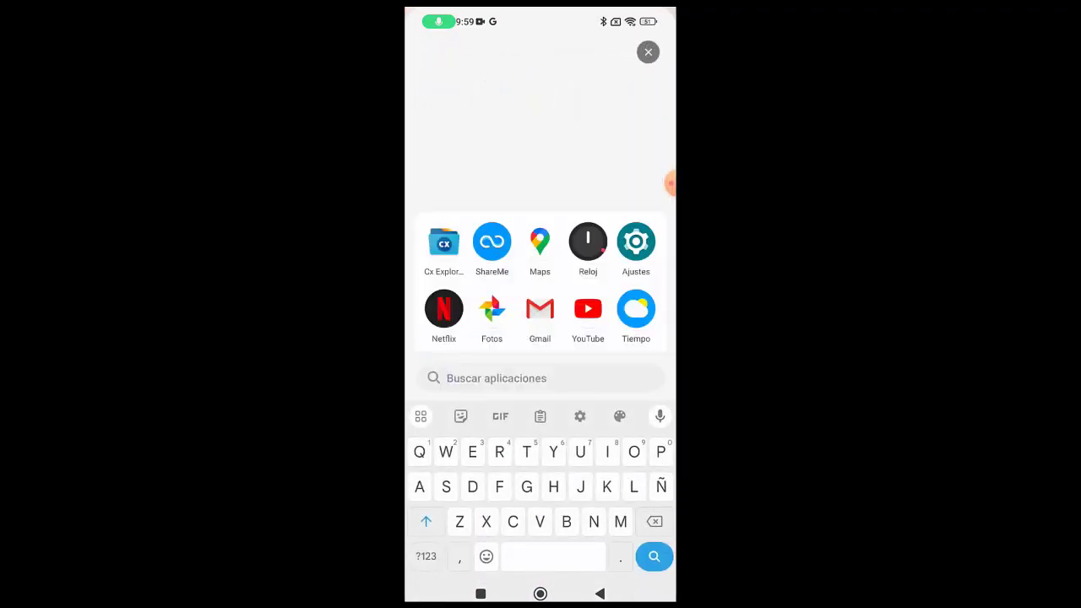
{"action": "type", "text": "Cama"}
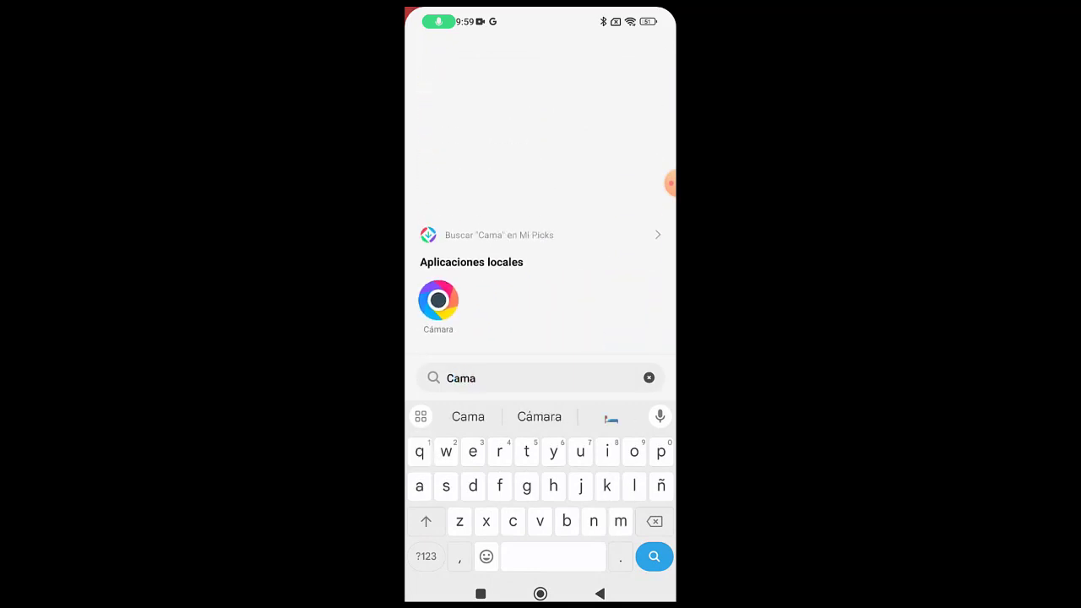
{"action": "left_click", "coordinate": [438, 300]}
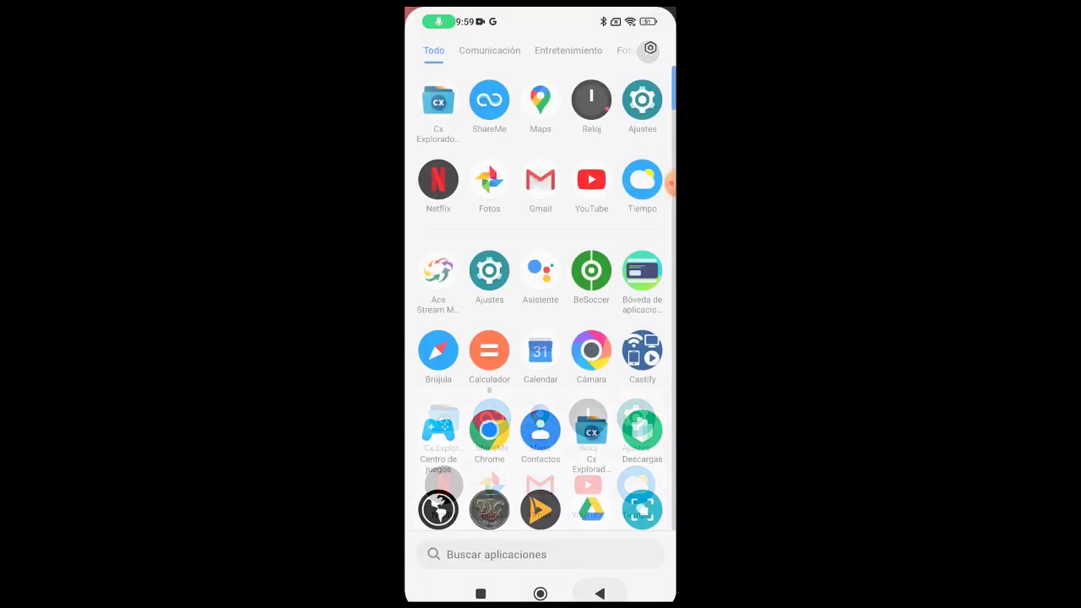
{"action": "left_click", "coordinate": [600, 593]}
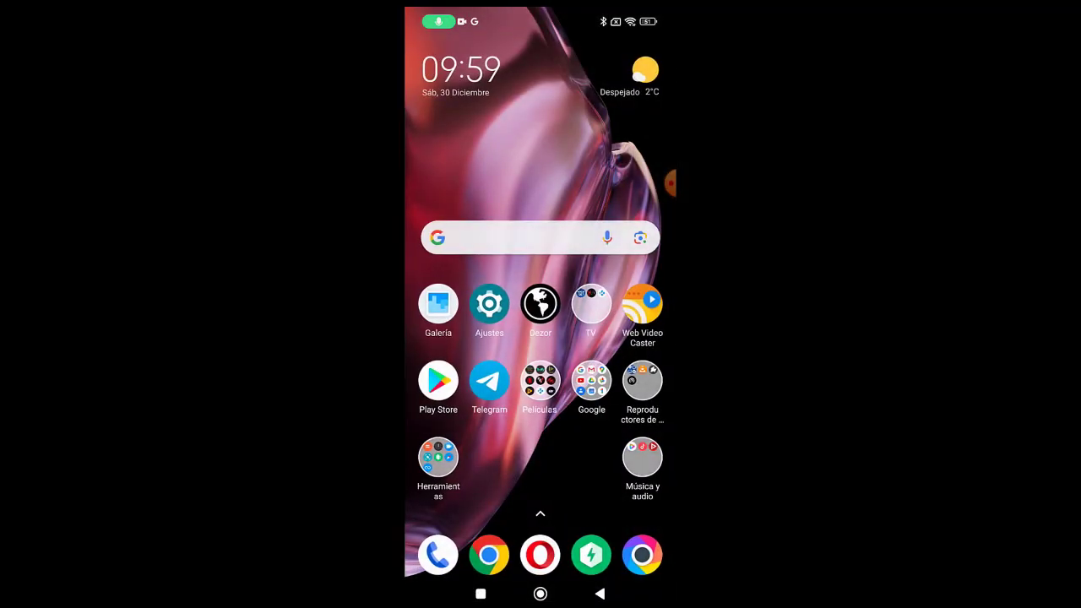
- Stop casting in Web Video Caster's player, leaving the episode paused at 0:34, and dismiss the rating prompt
{"action": "left_click", "coordinate": [642, 304]}
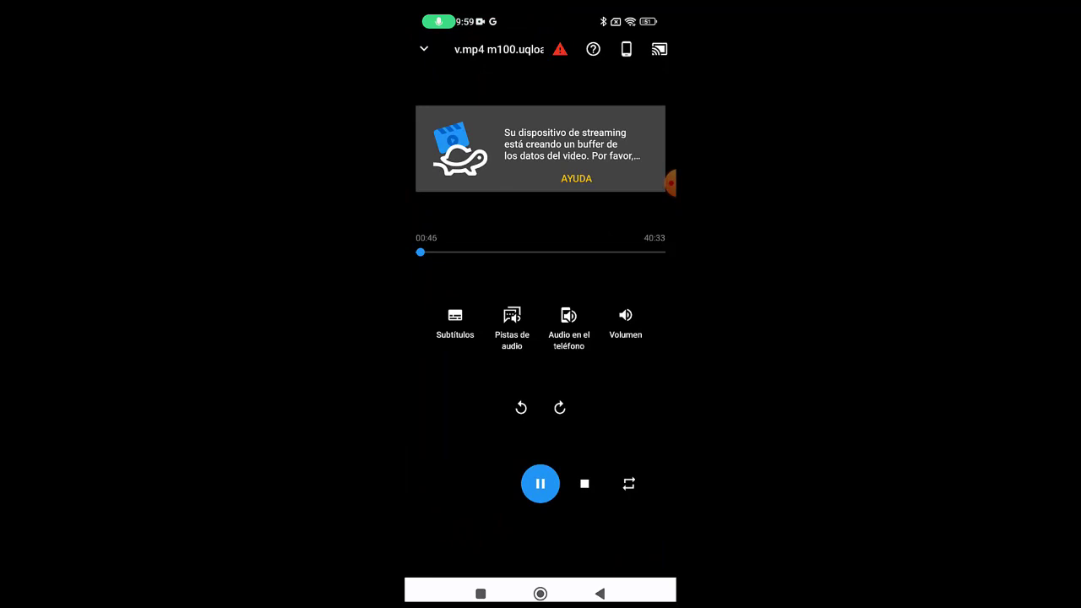
{"action": "left_click", "coordinate": [584, 483]}
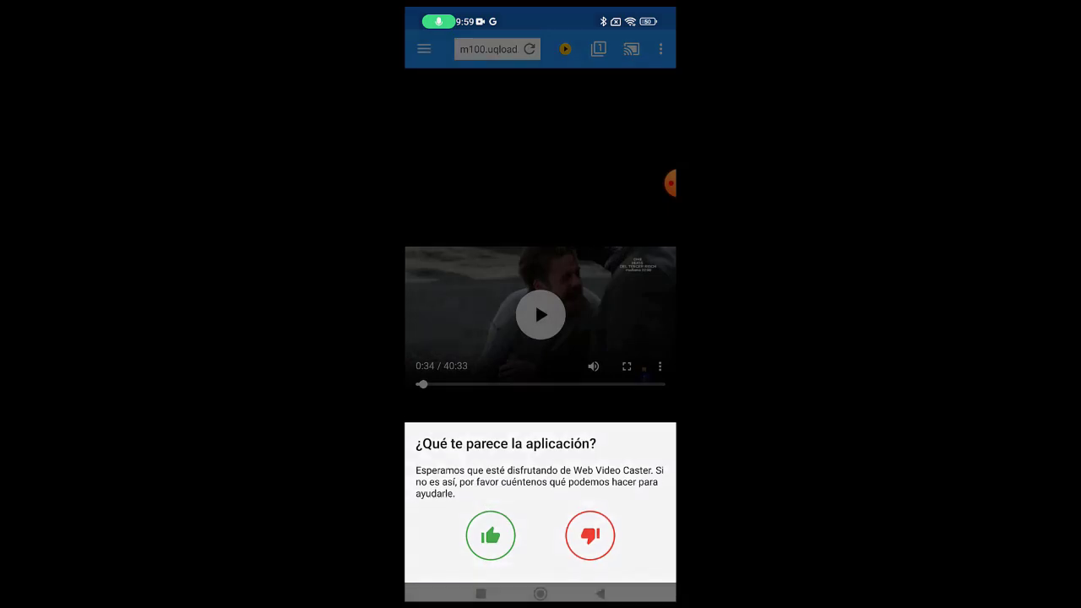
{"action": "key", "text": "Escape"}
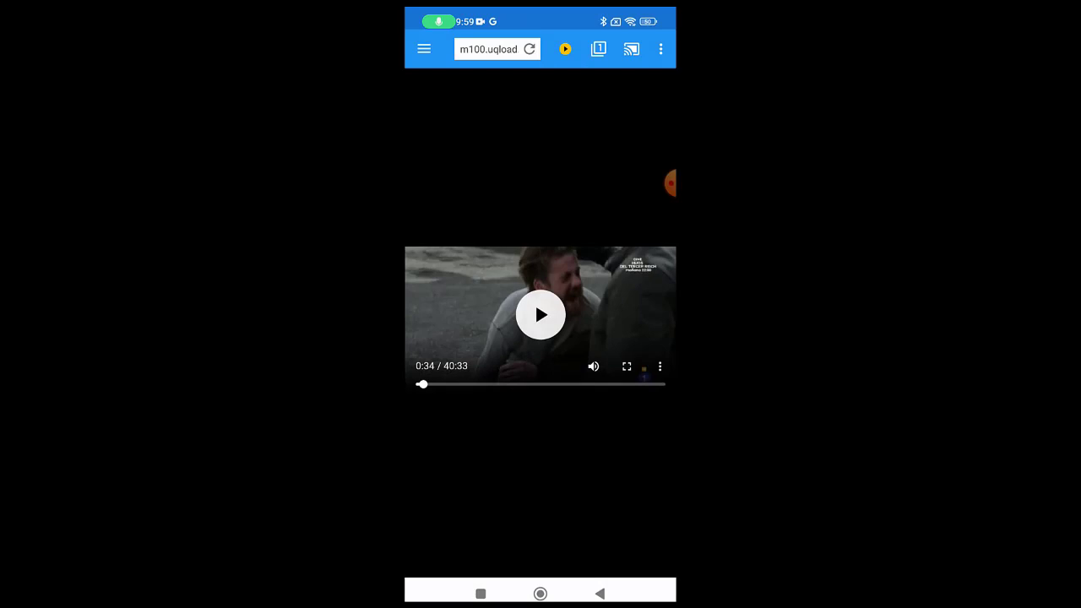